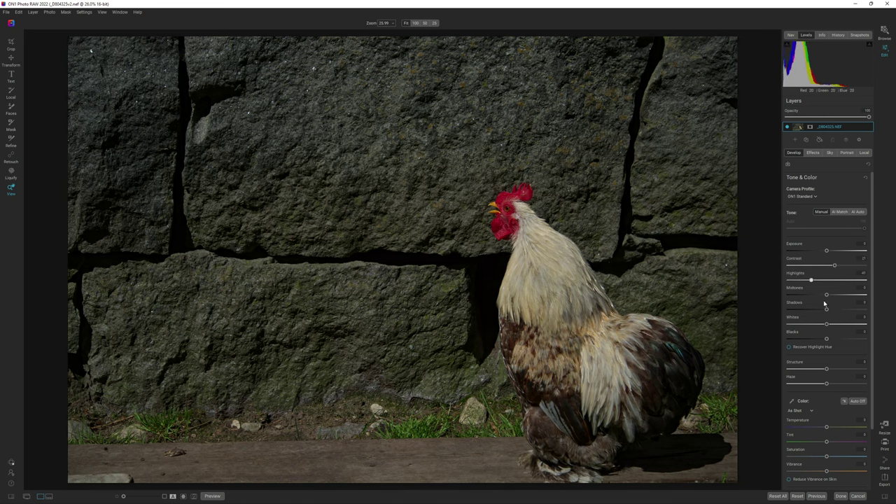
Raise Midtones to 35, Shadows to 13 and Whites to 27, then inspect the rooster's head at 100%.
mouse_move(827, 296)
mouse_down()
mouse_move(845, 296)
mouse_move(832, 312)
mouse_up()
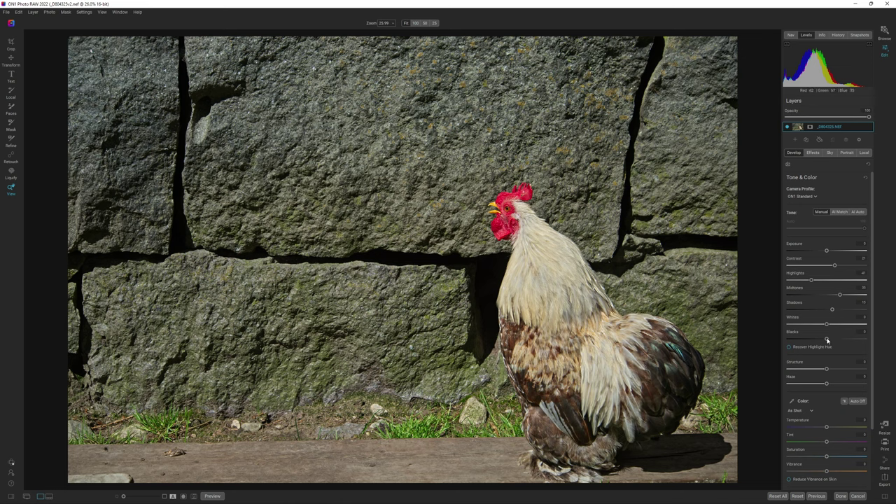
drag(826, 340, 840, 326)
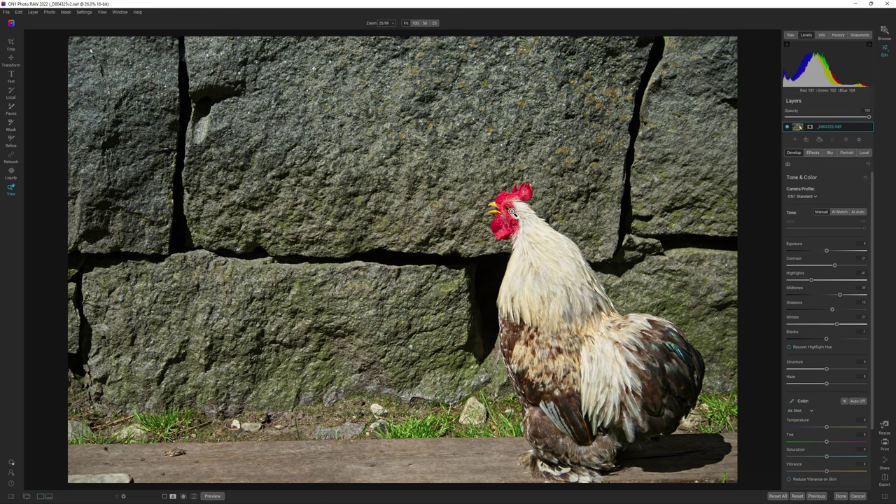
click(513, 209)
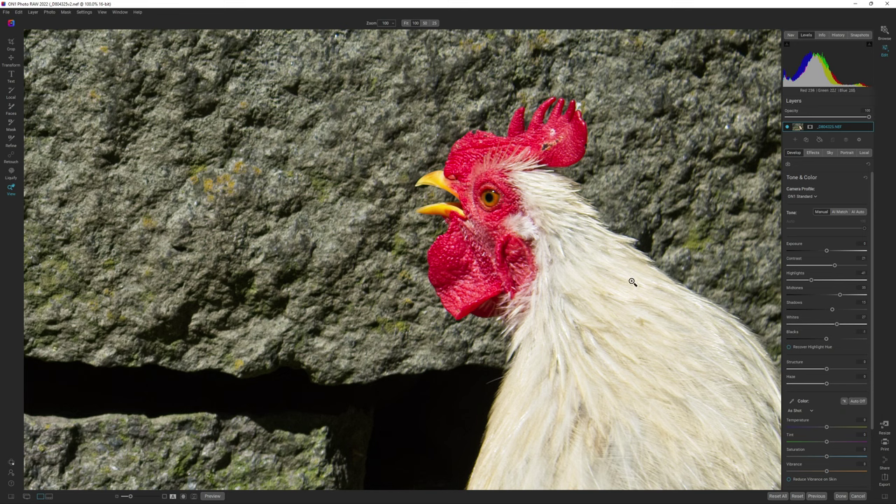
click(514, 221)
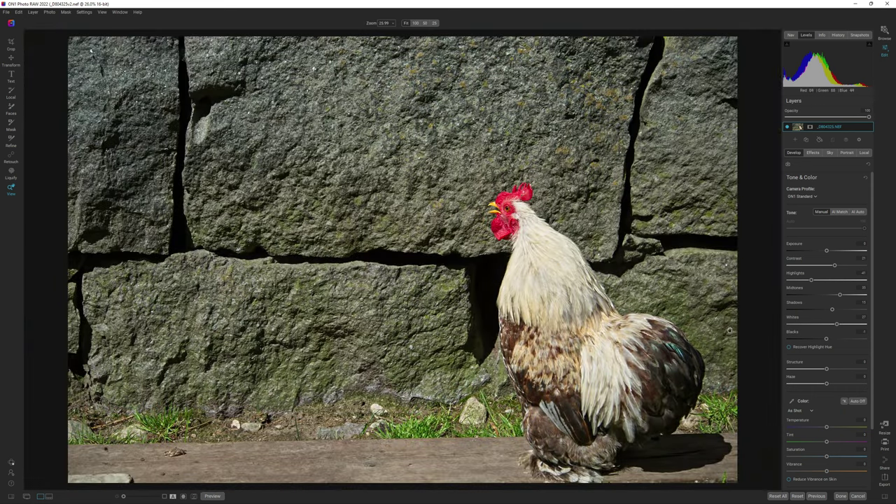
Add a Sharpening filter to the photo's effects.
click(843, 400)
click(860, 402)
click(813, 154)
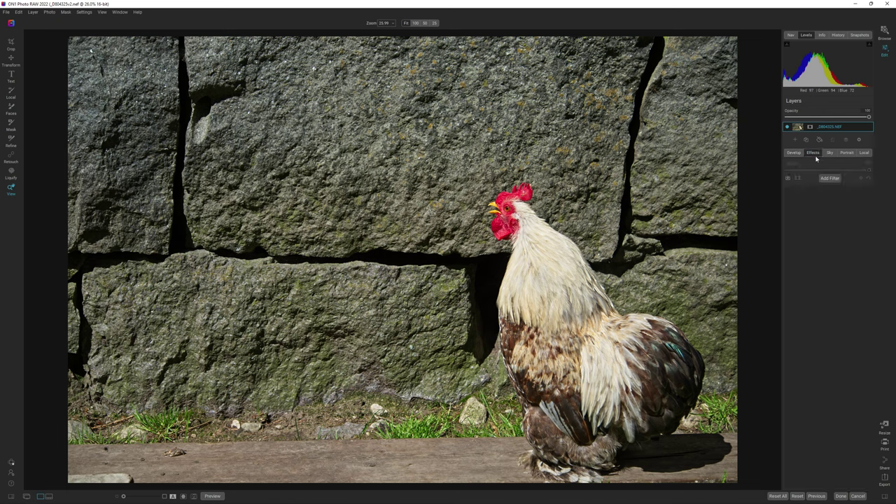
click(827, 179)
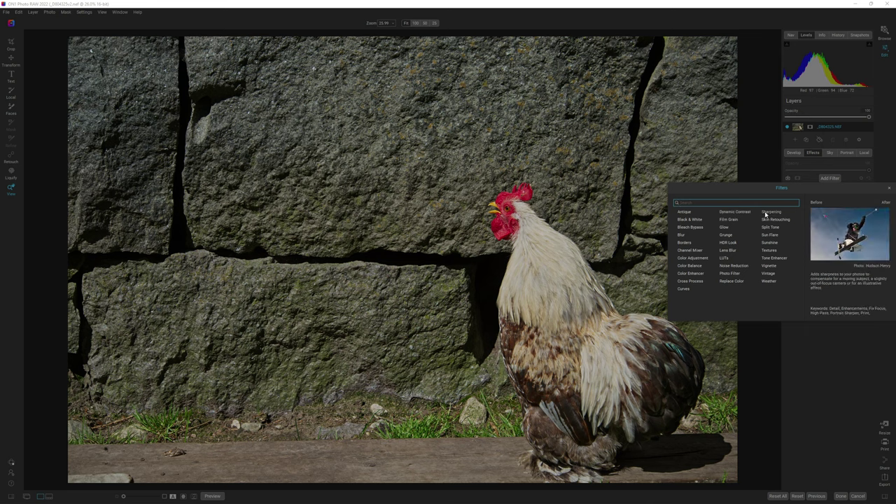
click(770, 212)
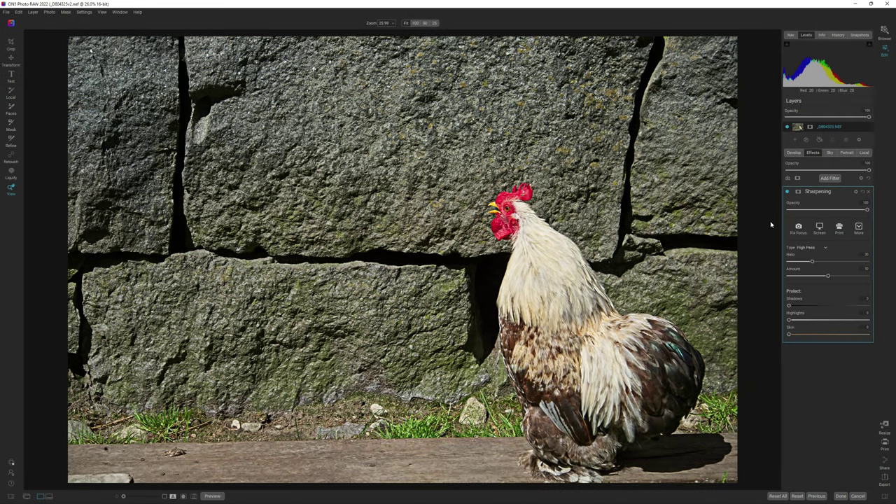
Lower the Sharpening filter's opacity to about 78 and invert its mask to black.
click(853, 210)
click(798, 192)
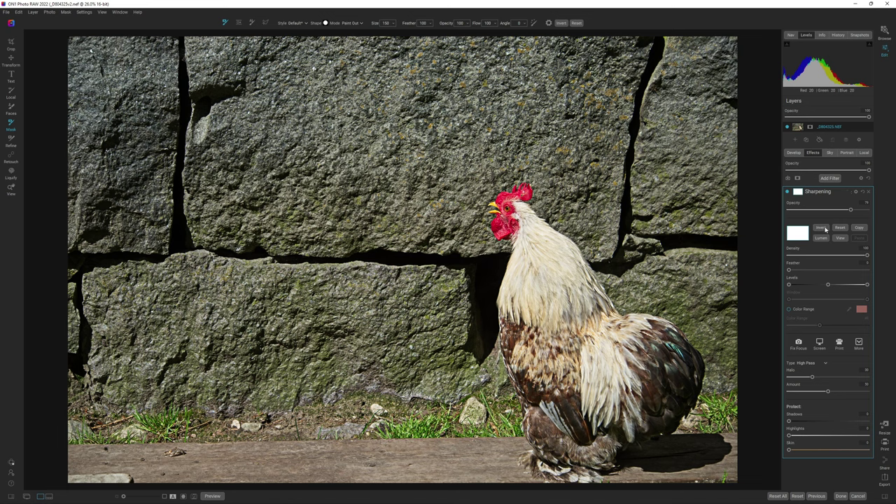
click(824, 228)
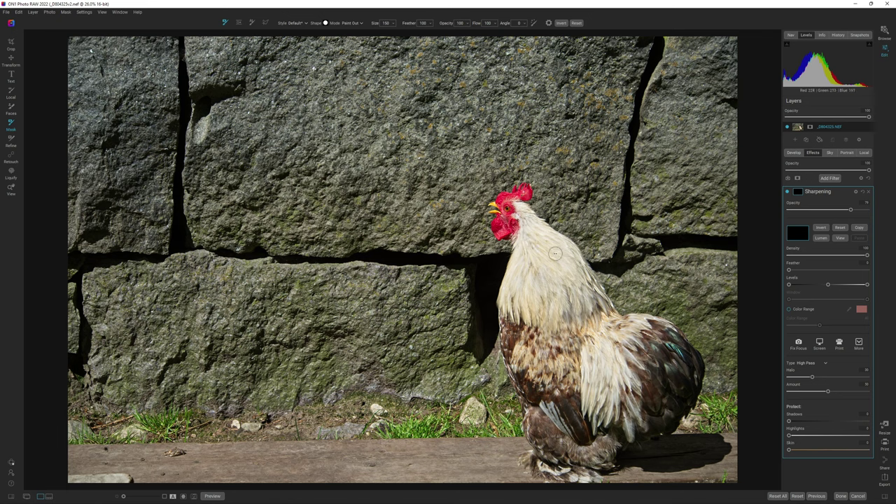
Paint the sharpening in over the rooster's whole body with an enlarged masking brush, with the mask overlay shown.
key(x)
key(bracketright)
key(bracketright)
key(bracketright)
key(bracketright)
key(bracketleft)
key(ctrl+m)
drag(519, 199, 556, 336)
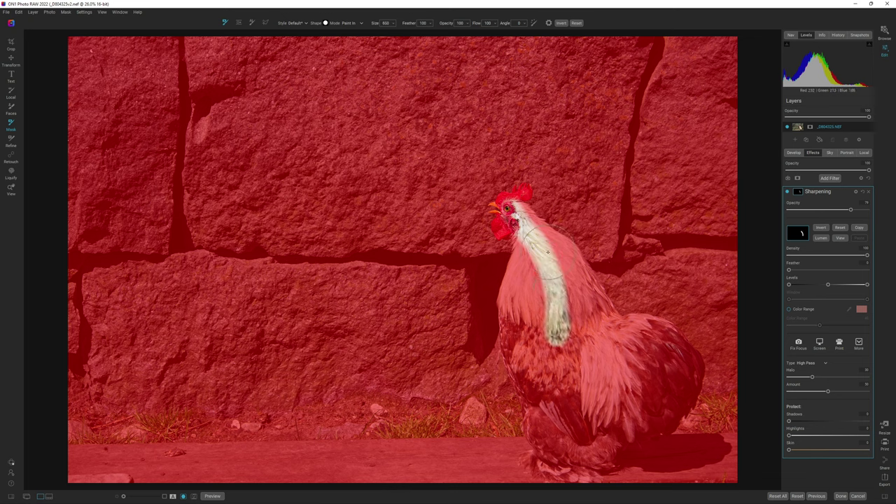
mouse_move(548, 252)
mouse_down()
mouse_move(600, 301)
mouse_move(650, 330)
mouse_move(680, 370)
mouse_move(682, 420)
mouse_up()
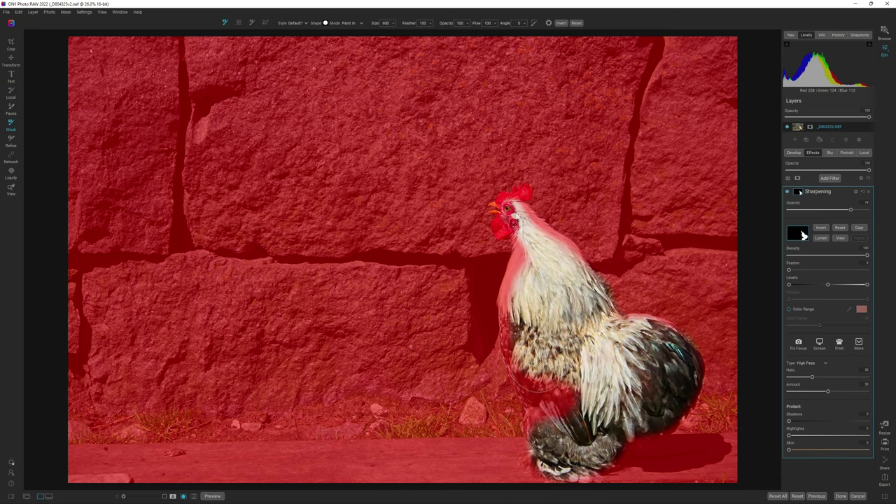
mouse_move(553, 381)
mouse_down()
mouse_move(542, 433)
mouse_move(532, 384)
mouse_up()
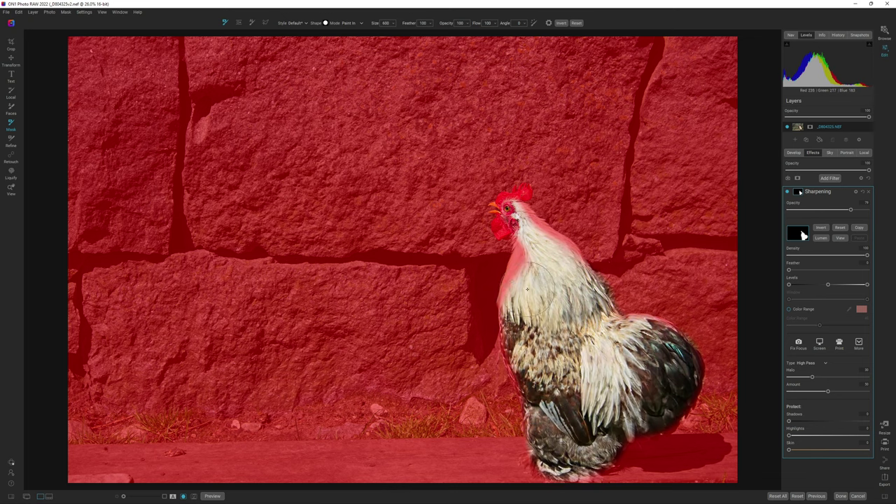
mouse_move(527, 290)
mouse_down()
mouse_move(561, 226)
mouse_move(517, 224)
mouse_move(557, 250)
mouse_up()
key([)
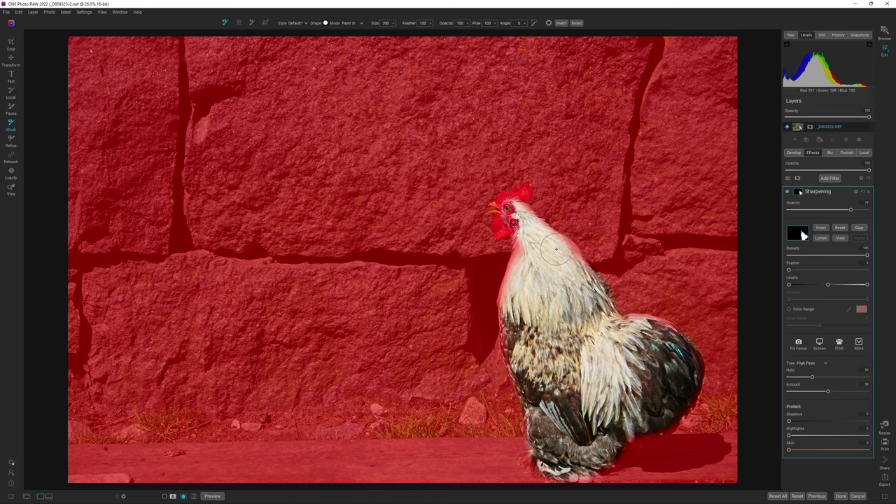
Compare the rooster's head at 100% zoom with the Sharpening filter off and on.
key(z)
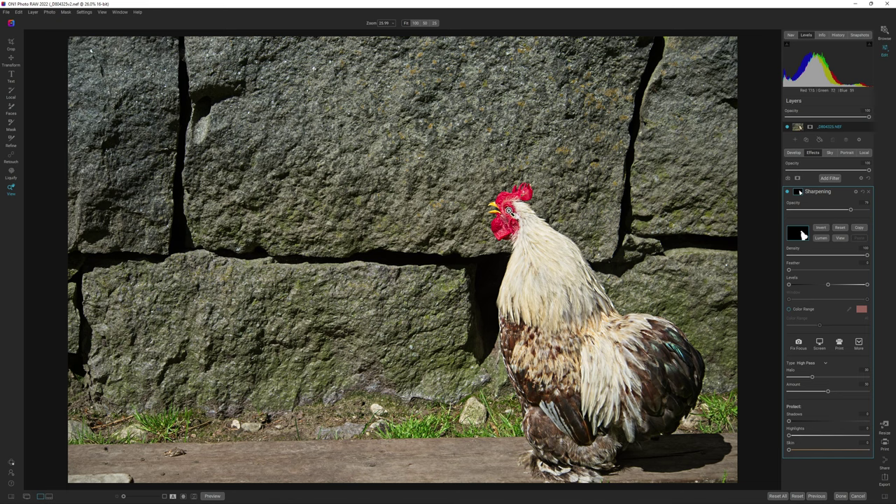
click(509, 210)
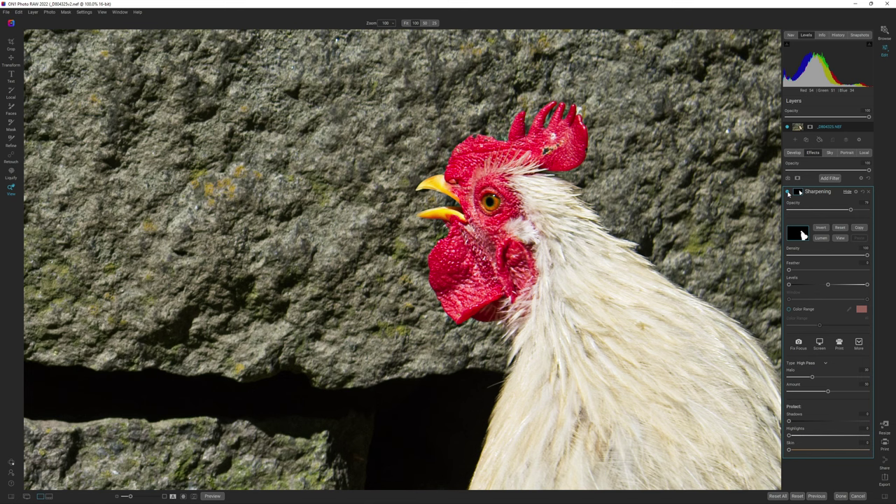
click(787, 193)
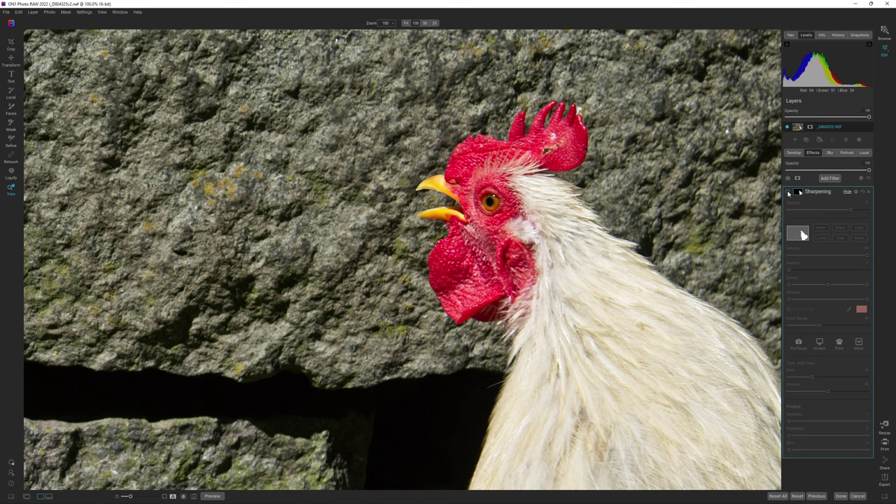
click(787, 192)
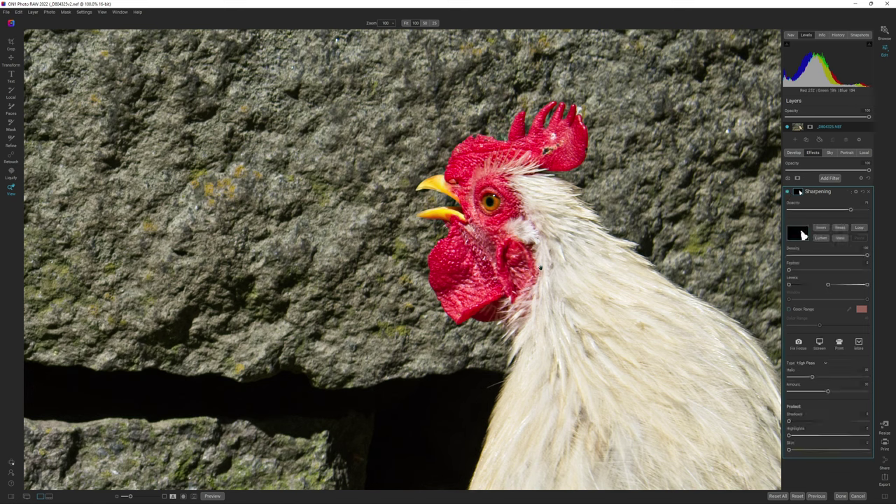
key(ctrl+0)
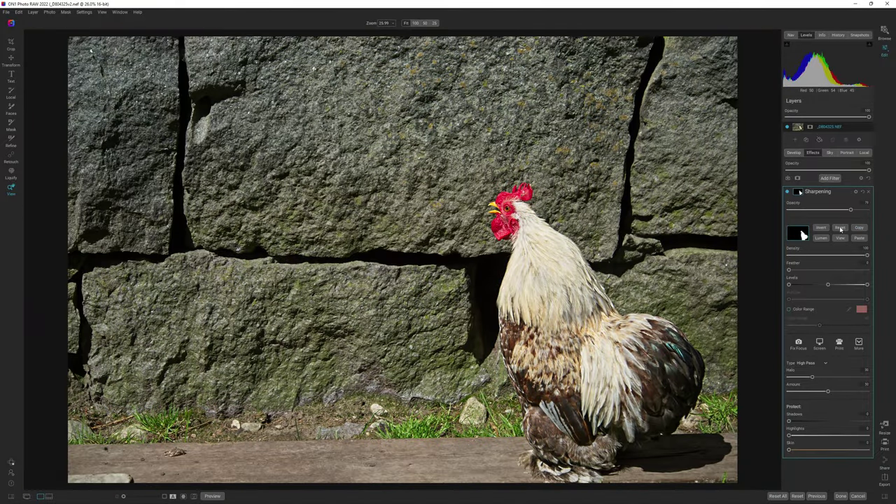
Add a Tone Enhancer filter and give it the mask copied from the Sharpening filter.
click(829, 178)
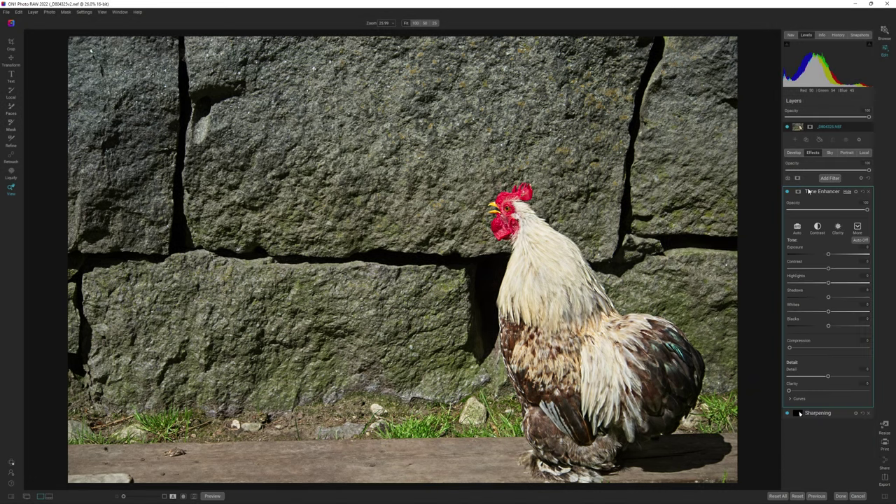
click(798, 192)
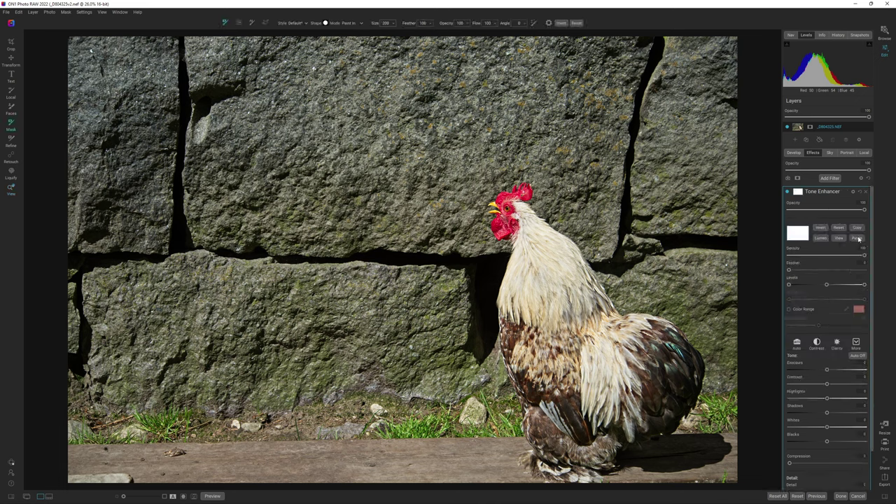
click(857, 239)
Raise Detail and Clarity in the Tone Enhancer filter and compare the rooster with the filter off and on.
scroll(801, 462, down, 2)
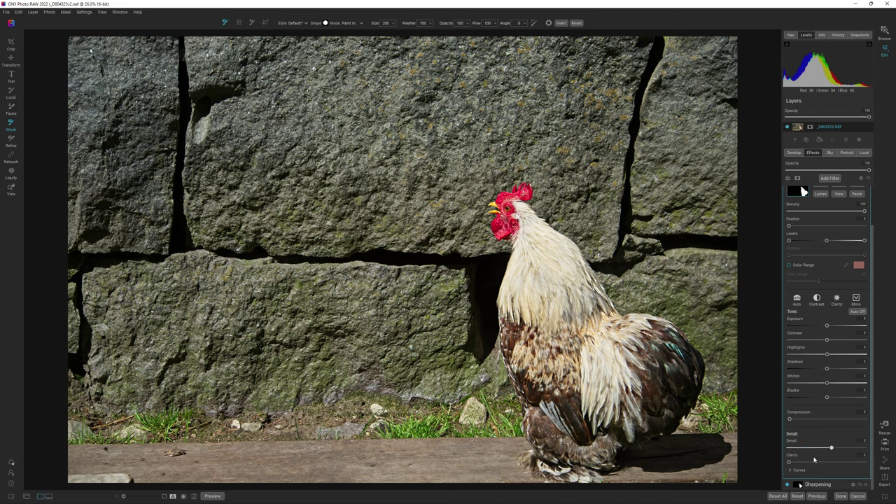
click(804, 463)
scroll(872, 238, up, 2)
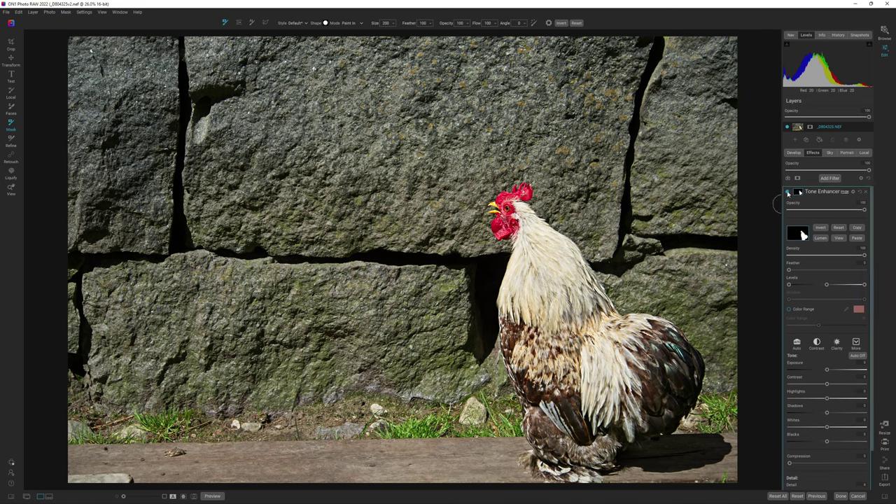
click(787, 193)
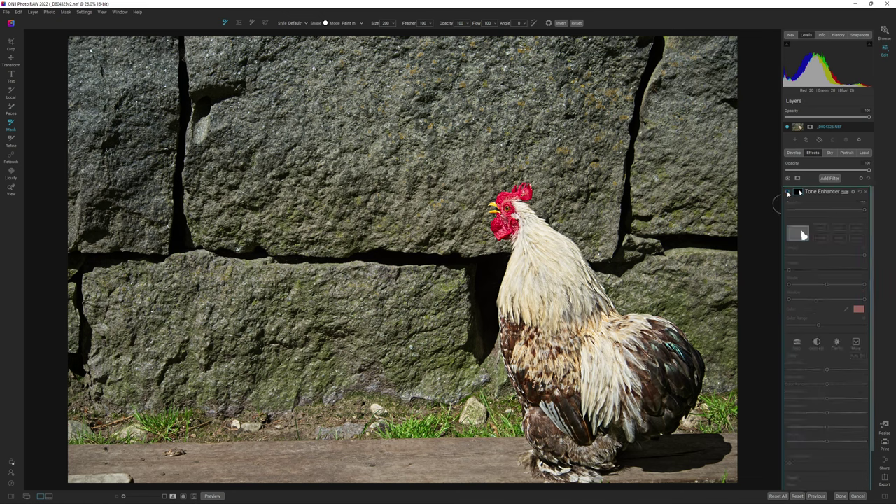
click(788, 193)
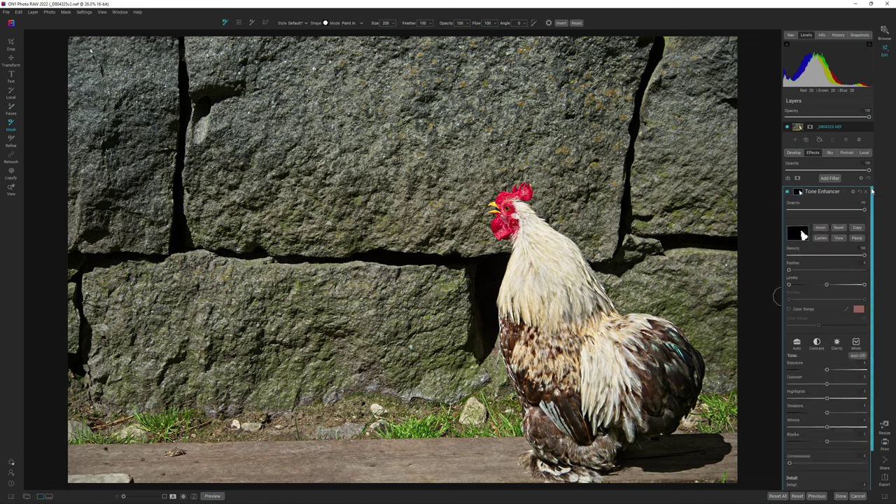
Set up a local adjustment with the Detail preset and a brush of size 50 for the rooster's head at 50% zoom.
click(866, 154)
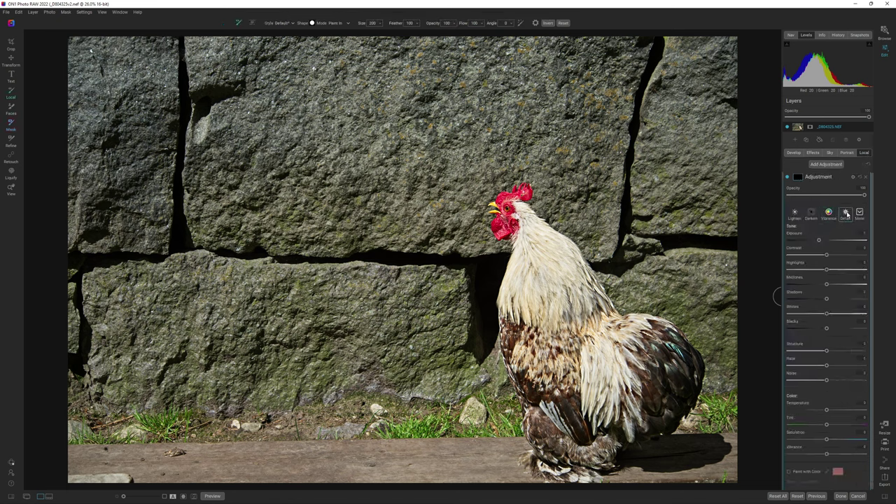
click(845, 214)
key(bracketleft)
key(ctrl+plus)
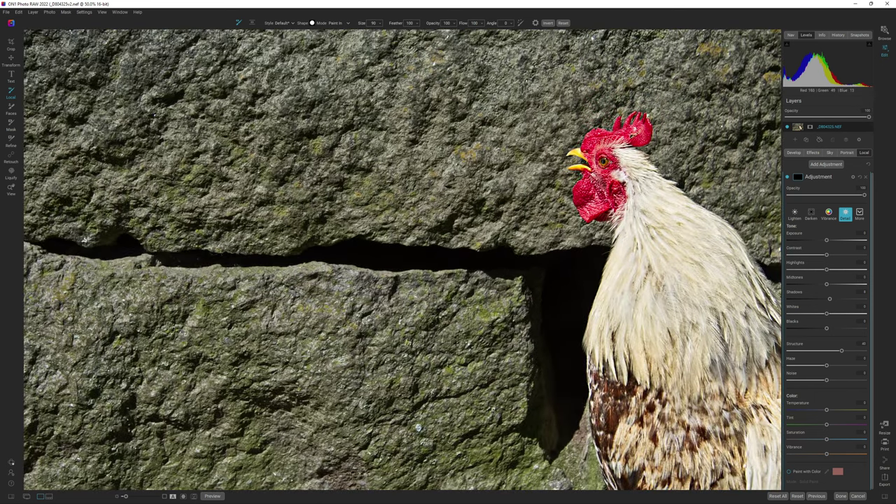
key(bracketleft)
key(bracketleft)
key(bracketleft)
key(bracketleft)
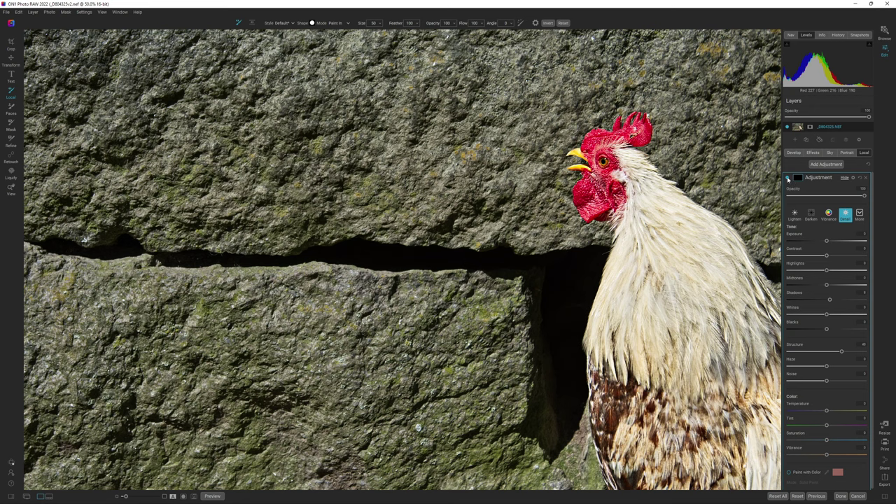
Compare the rooster's head with the local adjustment off and on, and reduce the brush size to 40.
click(787, 179)
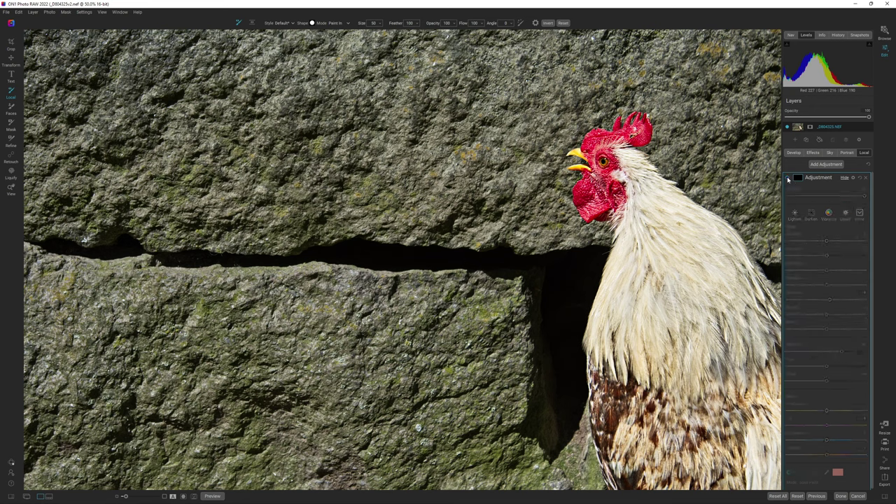
click(787, 178)
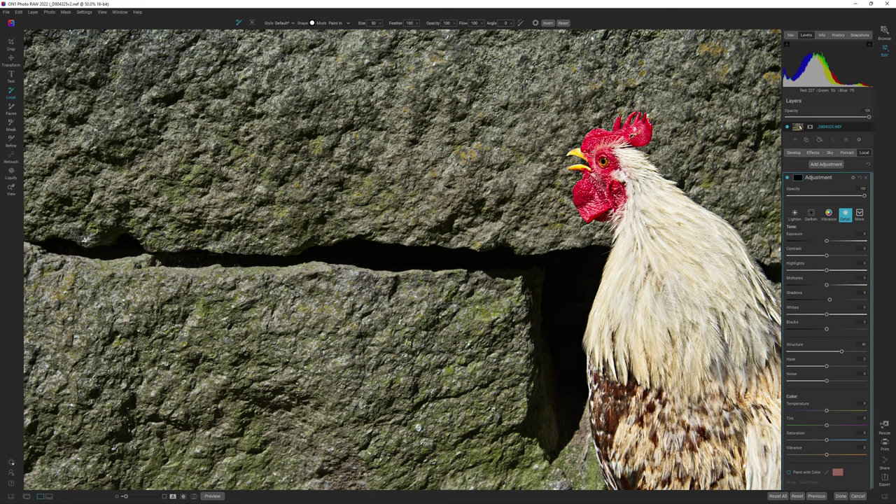
key(bracketleft)
click(822, 177)
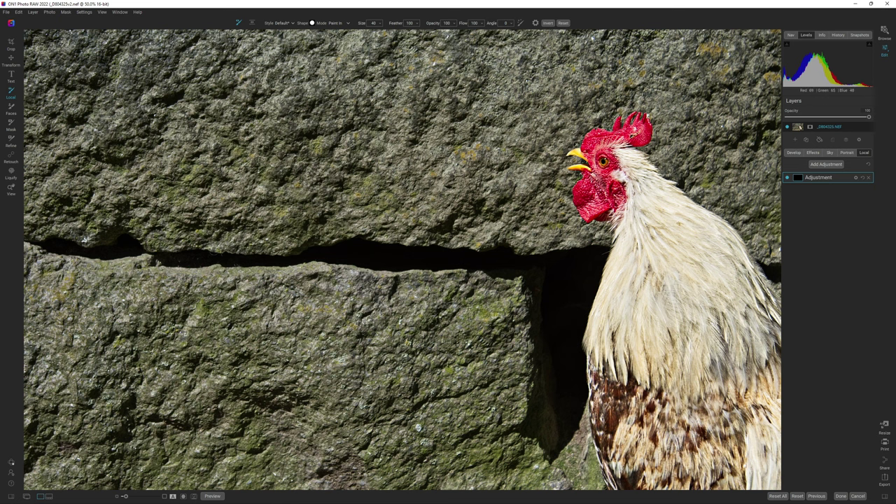
key(ctrl+0)
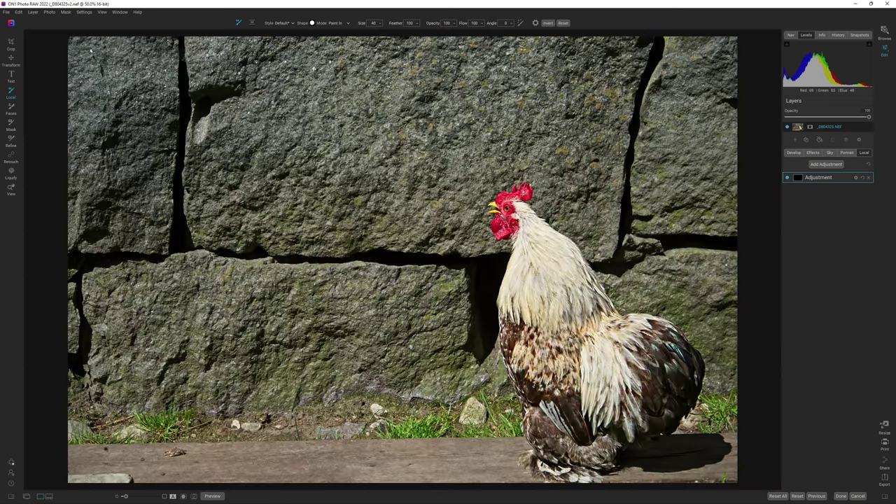
click(812, 153)
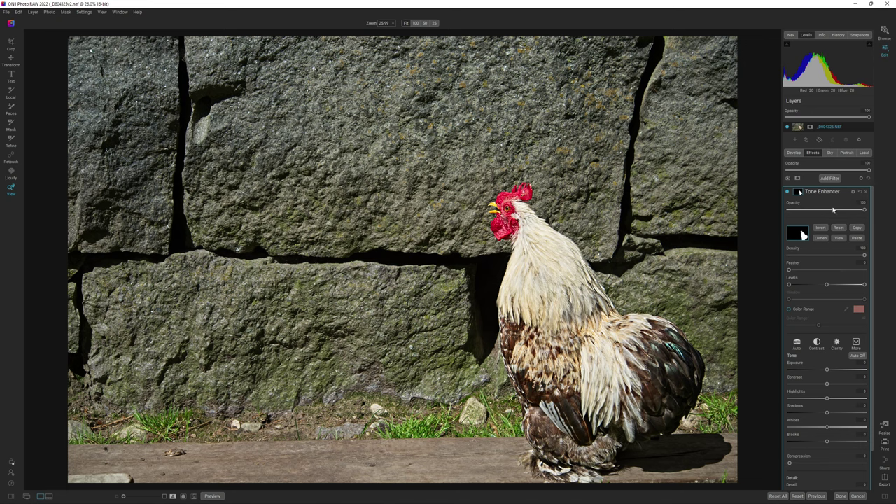
click(833, 191)
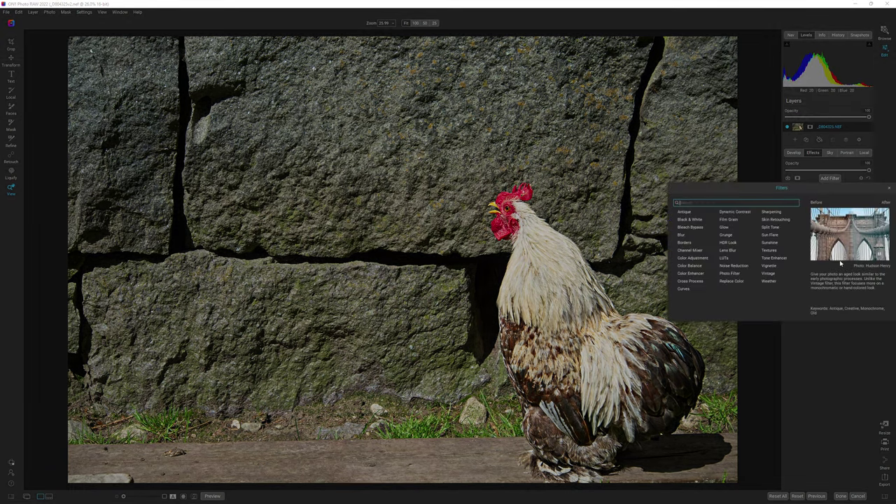
click(889, 190)
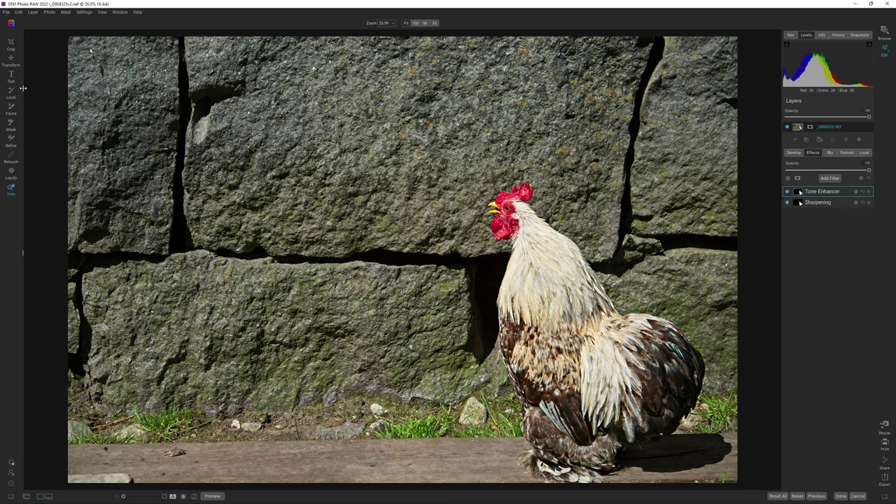
Try a 16x9 crop of the rooster photo that keeps the wooden beam and trims the upper wall.
key(c)
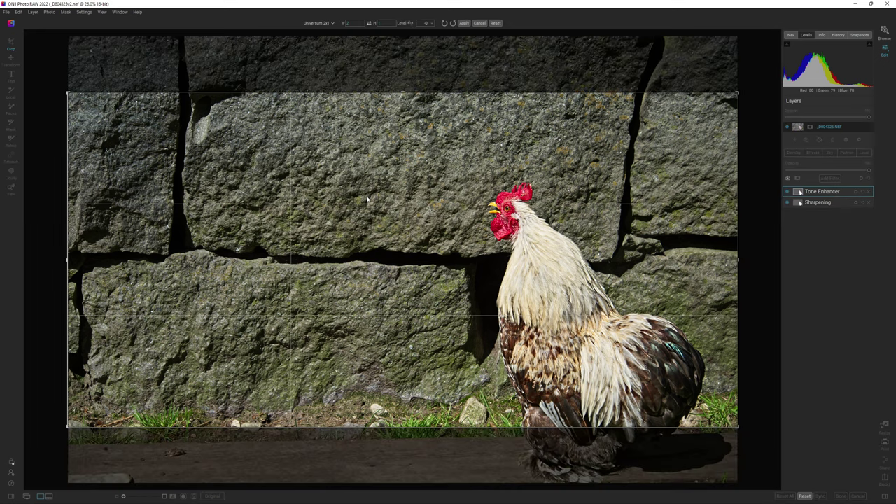
drag(438, 255, 442, 212)
click(318, 22)
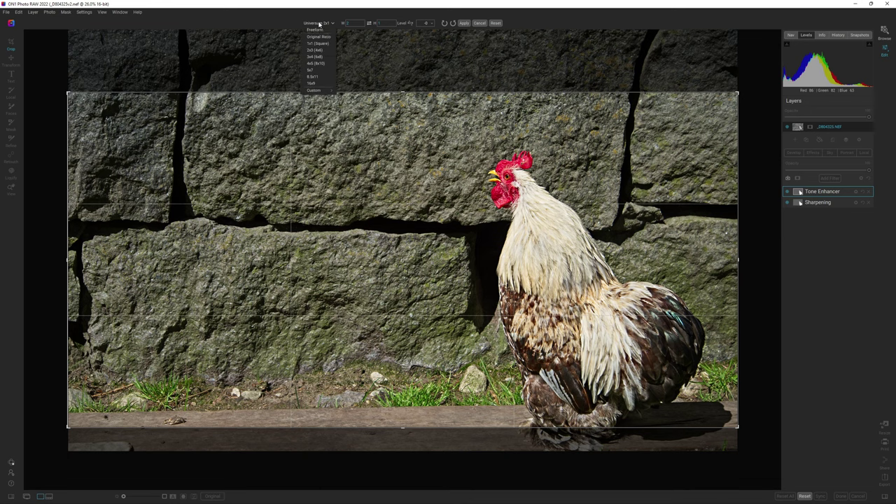
click(319, 84)
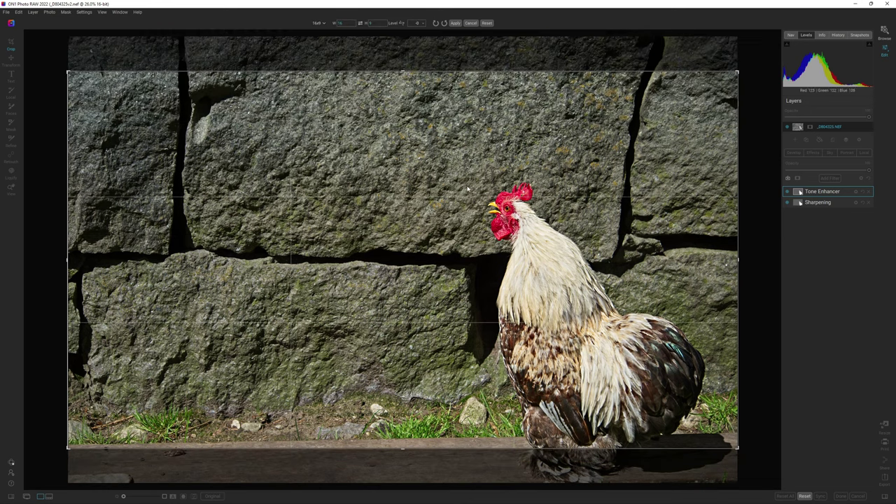
drag(597, 208, 610, 109)
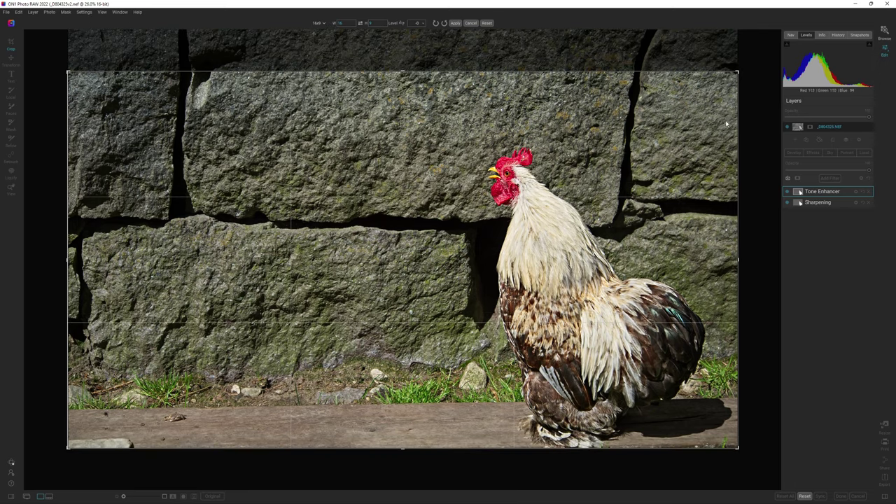
drag(741, 258, 733, 261)
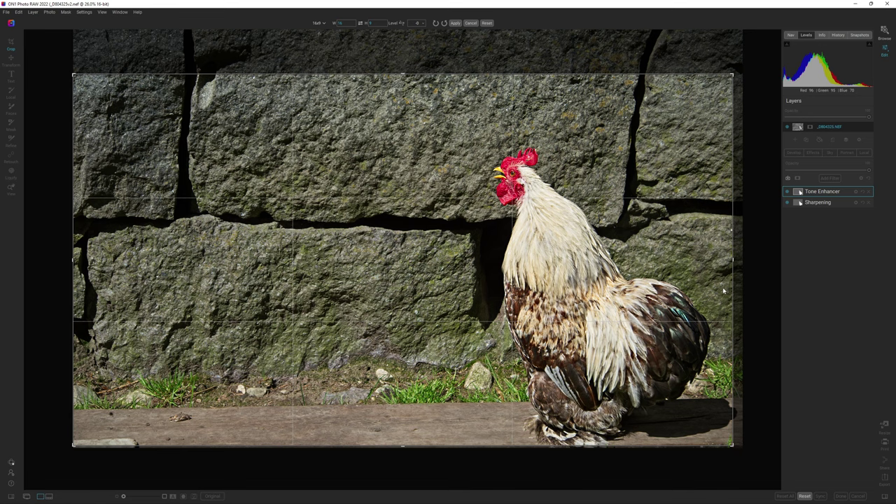
Crop the rooster photo in Freeform, trimming a strip of wall above the bird and a thin strip along its tail side.
click(319, 24)
click(310, 34)
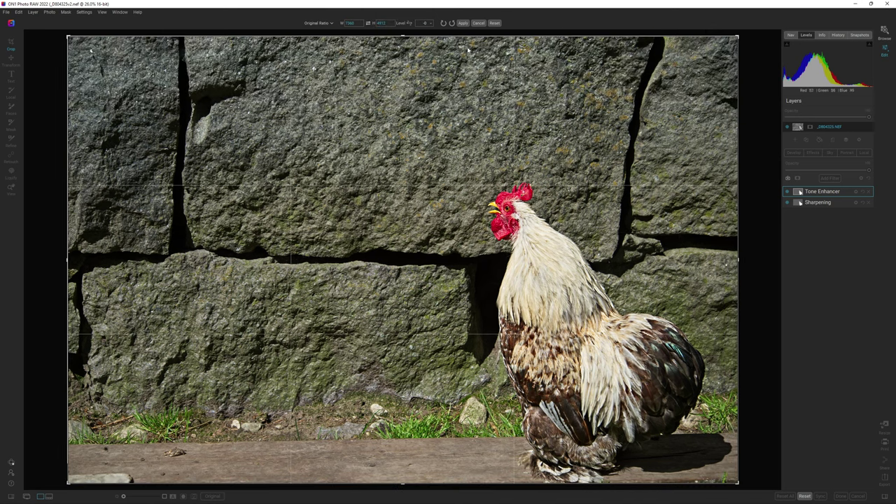
click(321, 22)
click(312, 31)
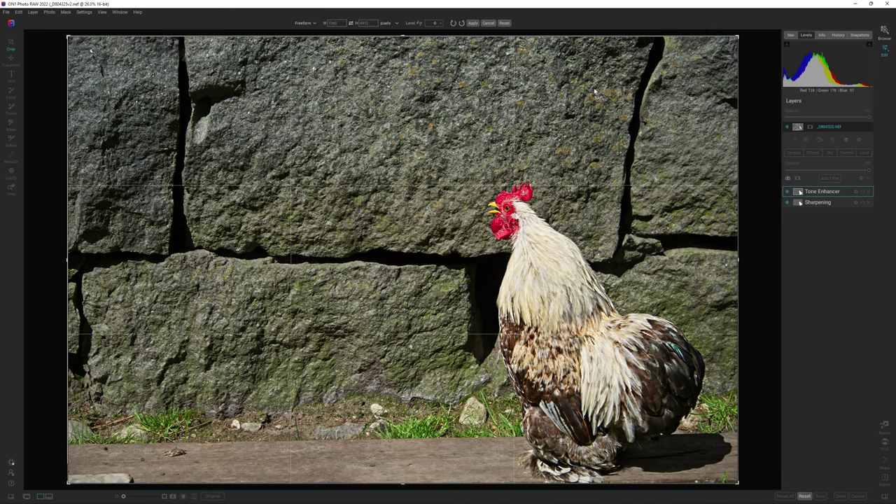
drag(468, 38, 462, 56)
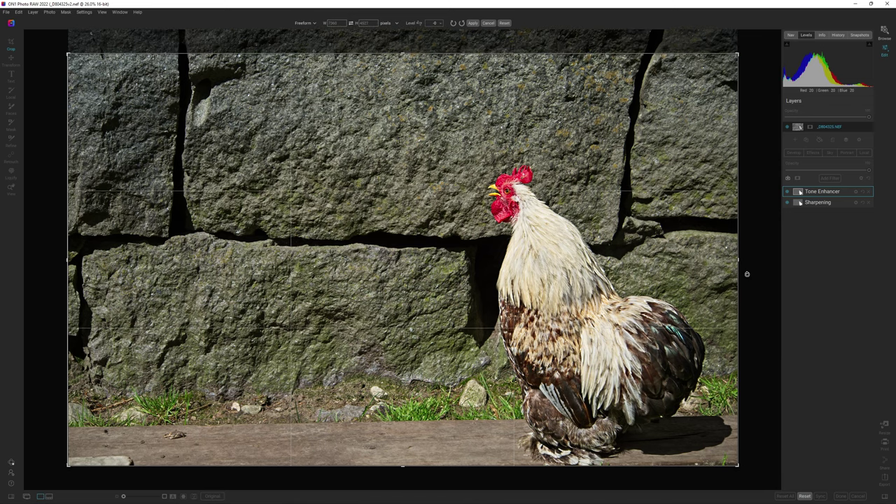
drag(738, 260, 734, 261)
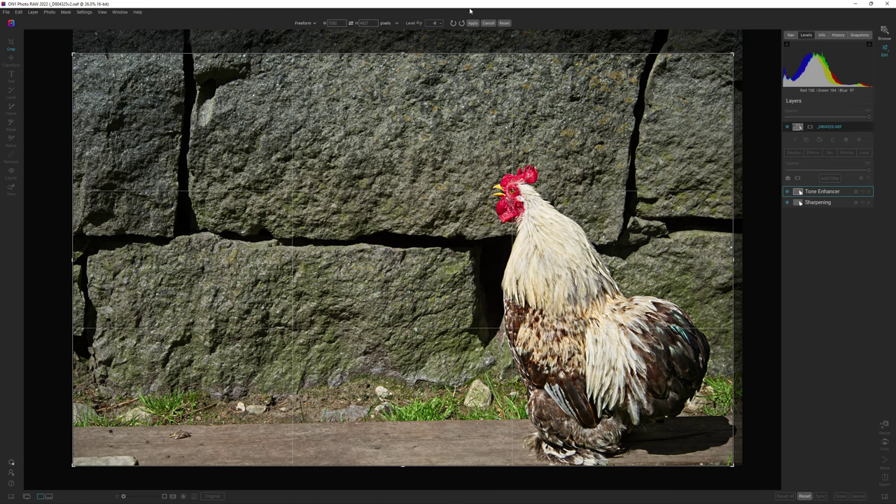
key(Return)
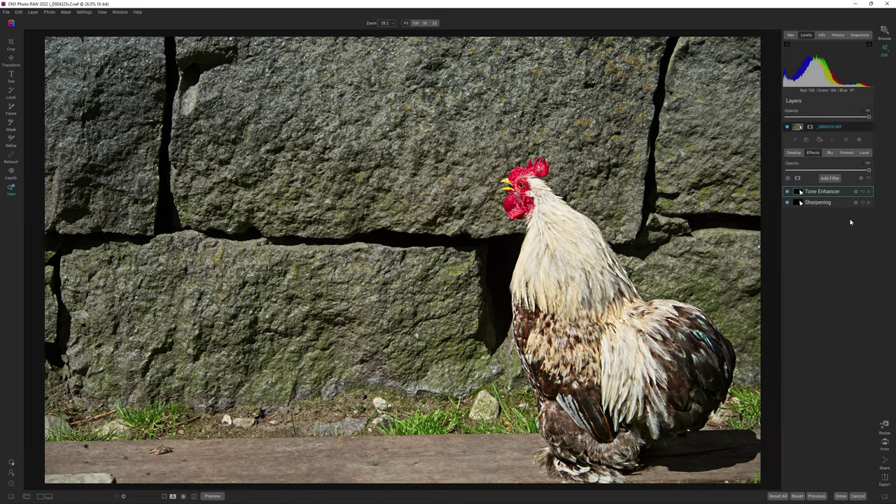
Add a Vignette filter to the rooster photo and set its Feather to about 70.
click(829, 178)
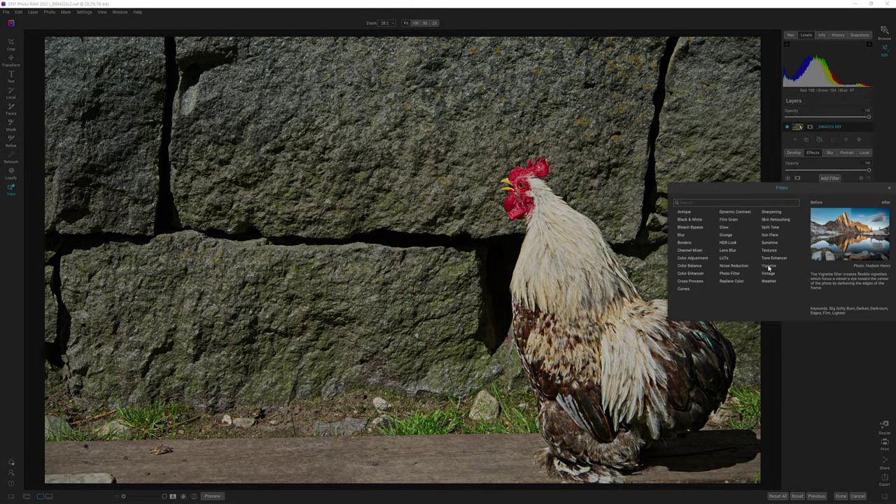
click(886, 261)
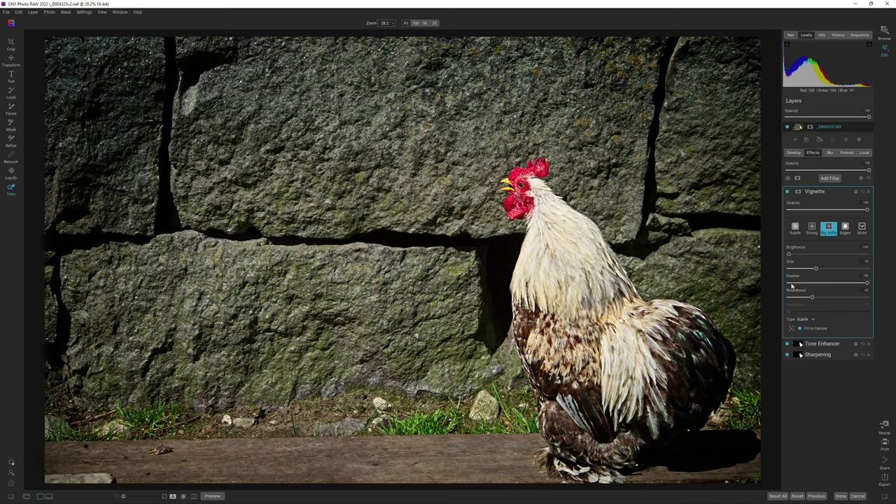
drag(791, 284, 785, 284)
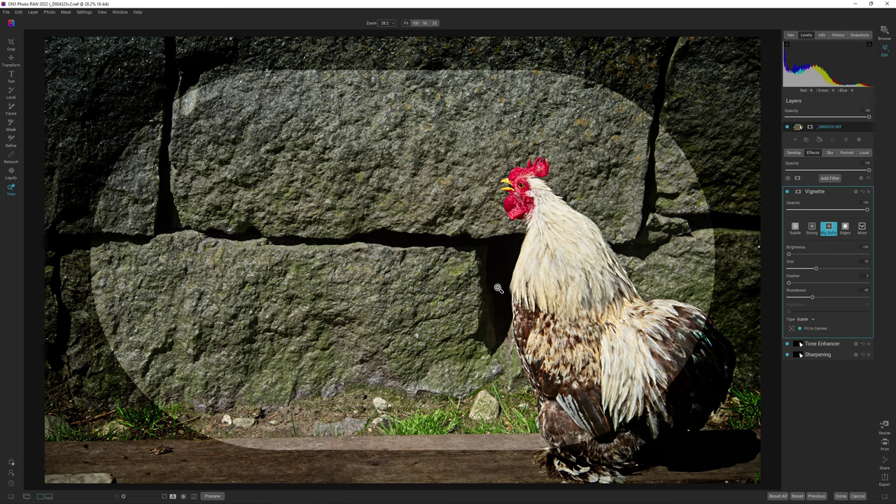
click(791, 328)
drag(402, 247, 490, 296)
drag(792, 285, 840, 293)
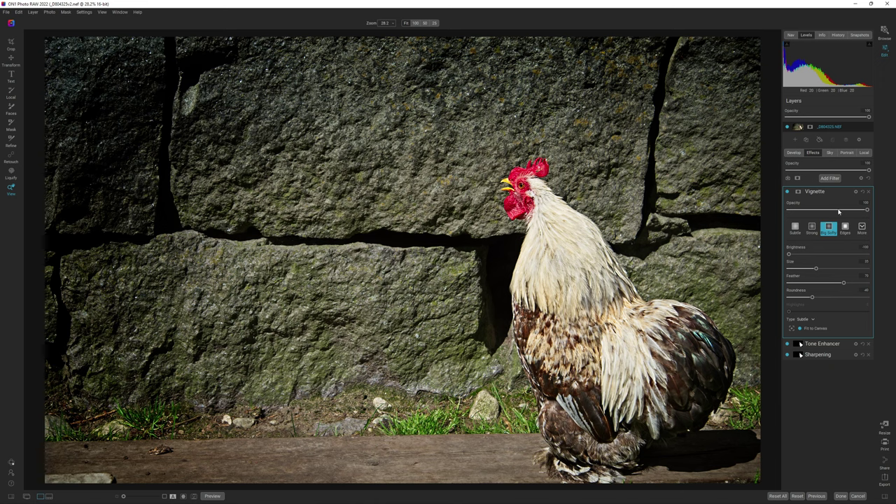
Reduce the Vignette filter's opacity to about 63 and compare the photo with the filter off and on.
click(838, 210)
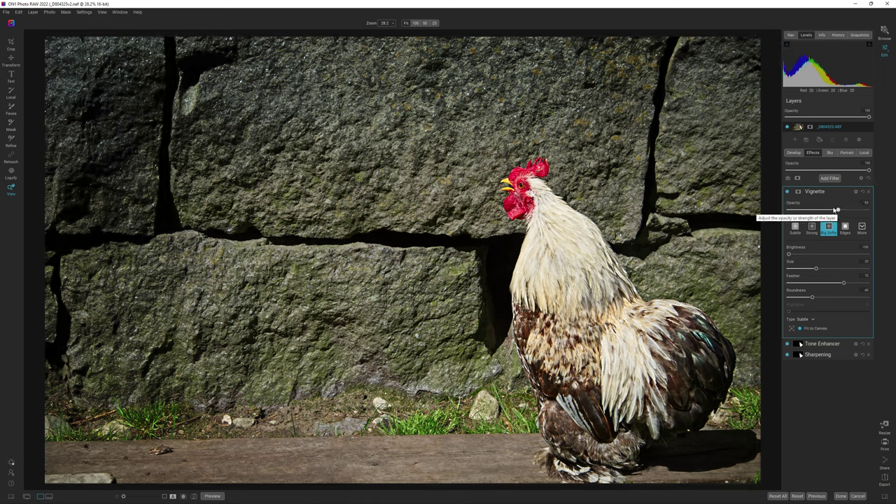
click(787, 191)
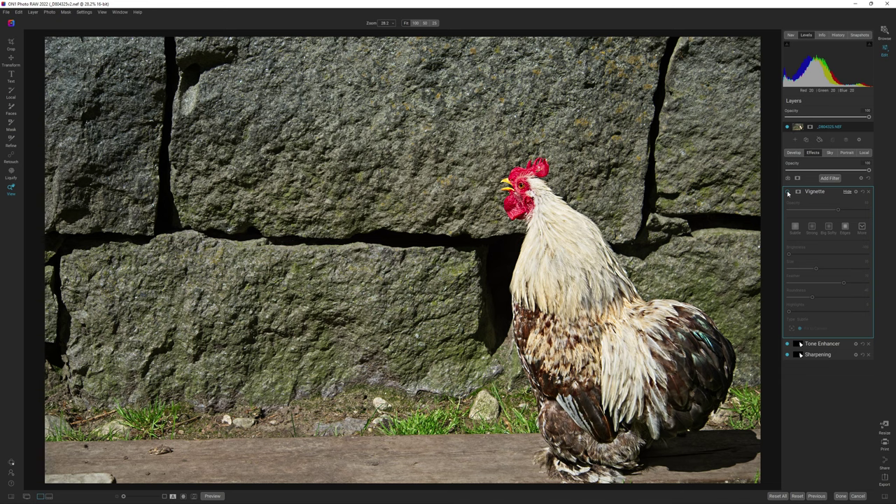
click(787, 192)
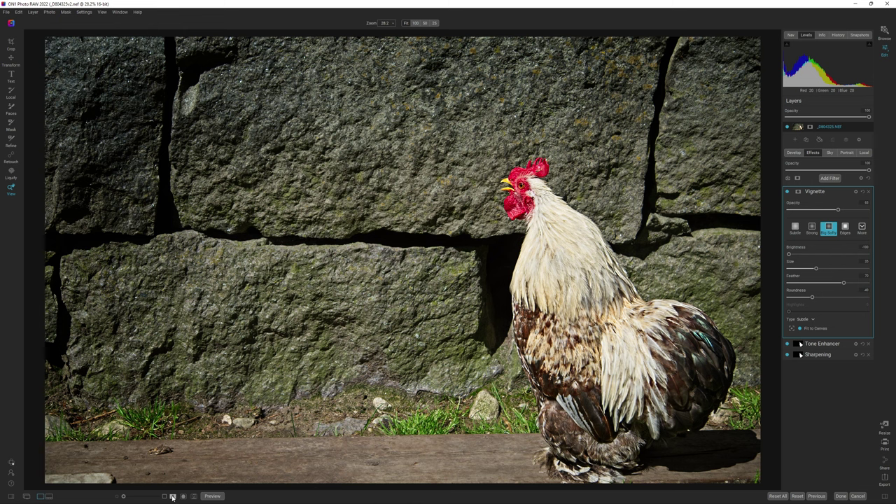
Compare the edited rooster photo with the original in a split before-and-after view.
click(172, 496)
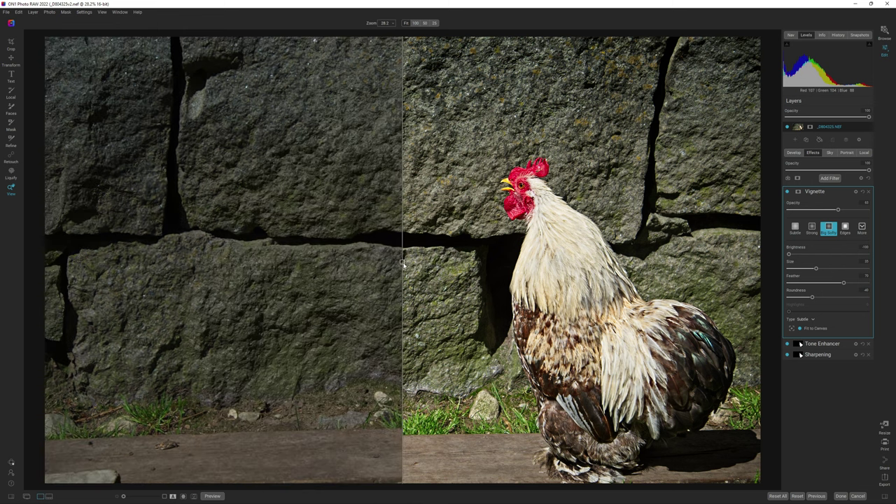
drag(403, 263, 272, 375)
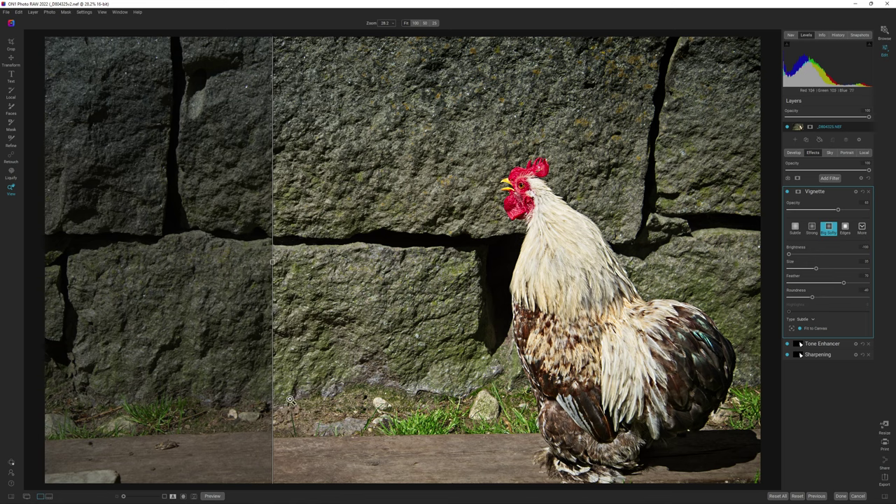
click(172, 496)
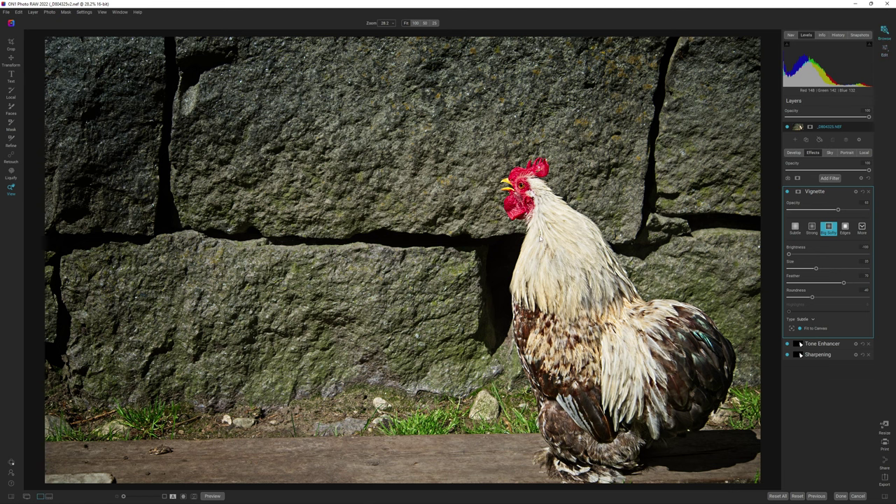
Return to the Demo album and open the photo of the bearded man on the wooden boat for editing.
key(g)
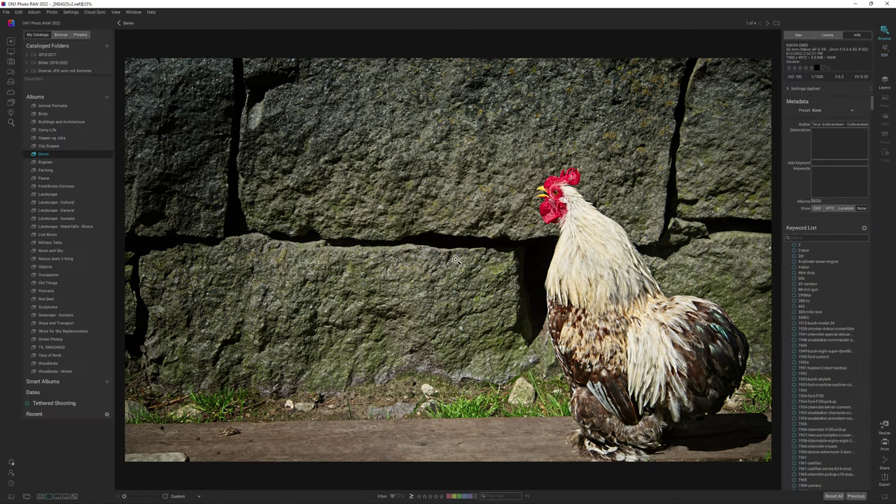
scroll(574, 303, down, 3)
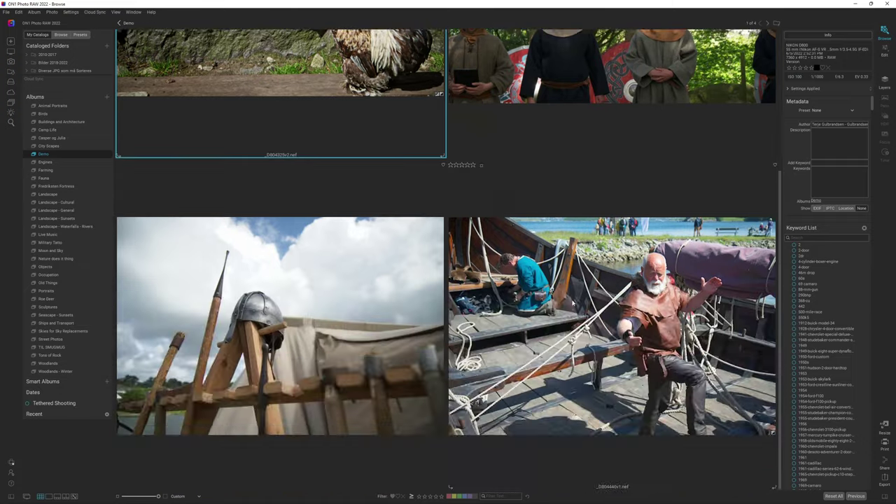
double_click(575, 303)
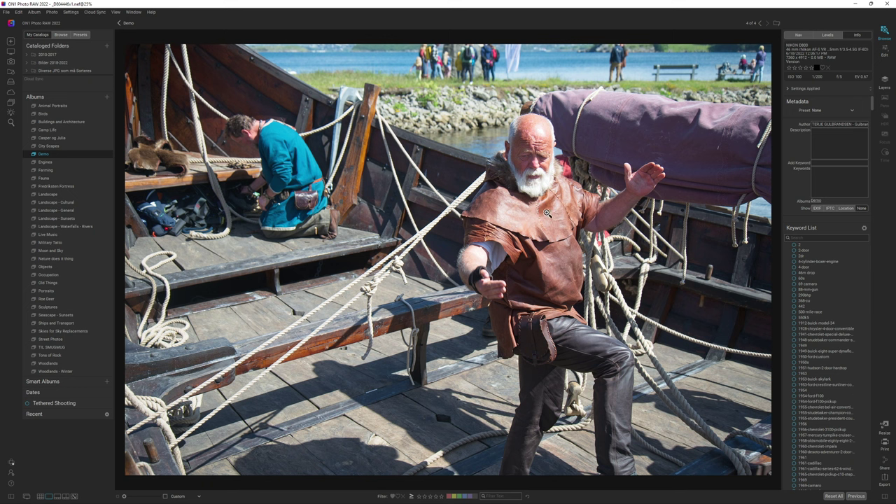
click(885, 53)
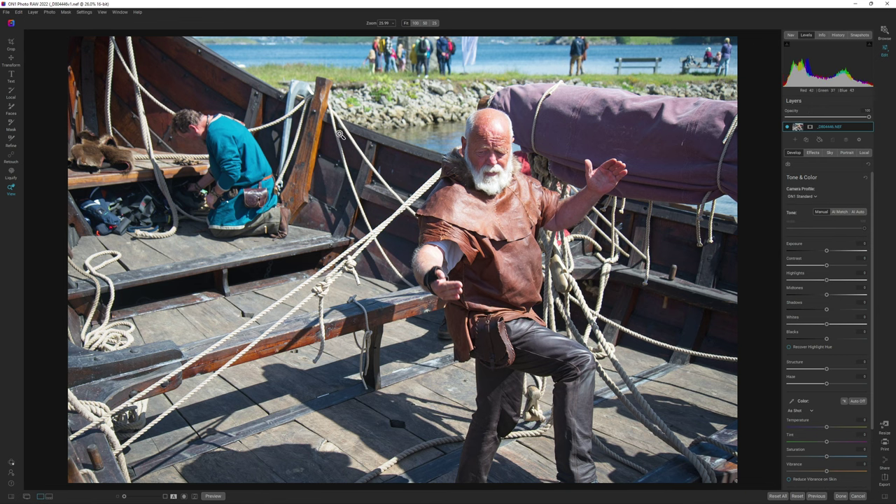
Set up a crop on the boat photo with the Original Ratio turned to portrait orientation.
click(10, 43)
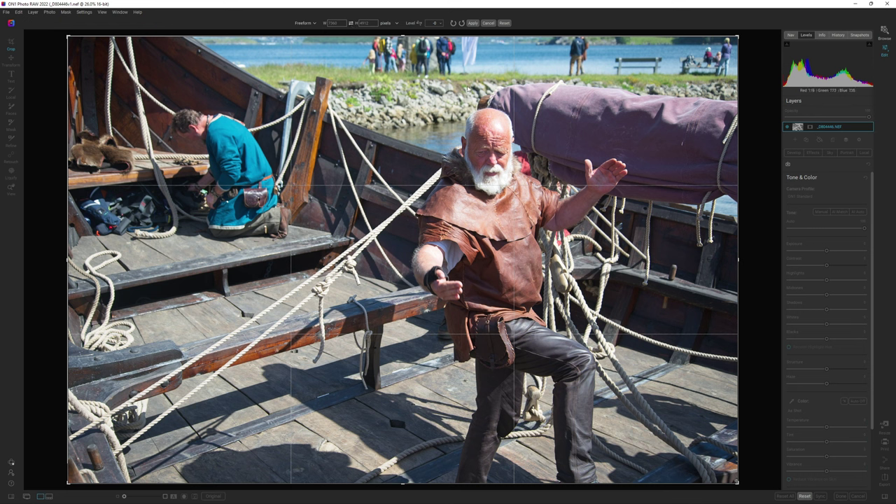
click(313, 23)
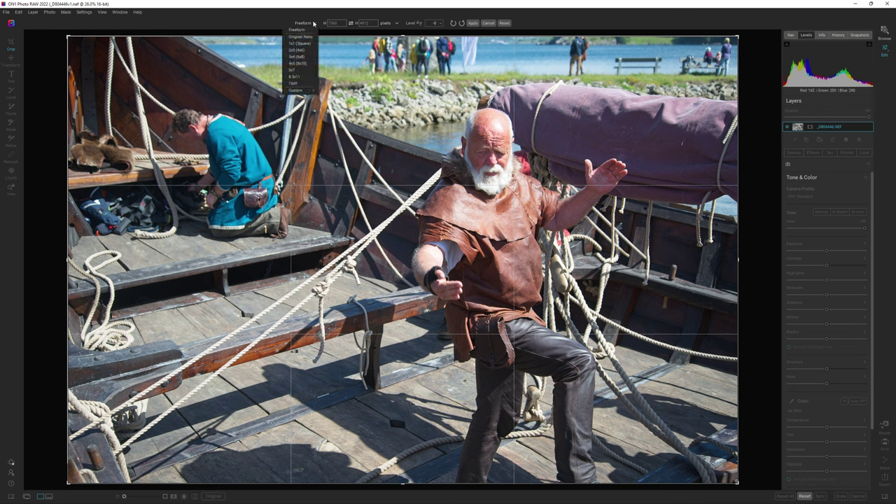
click(300, 33)
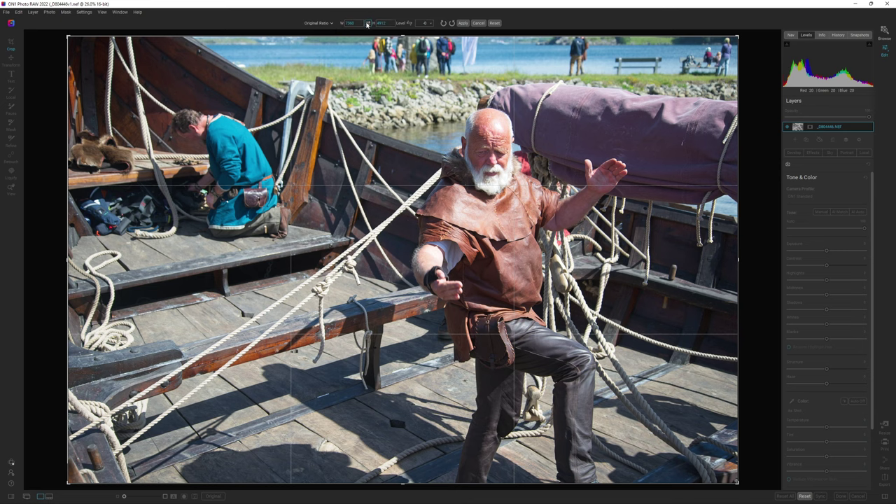
click(368, 23)
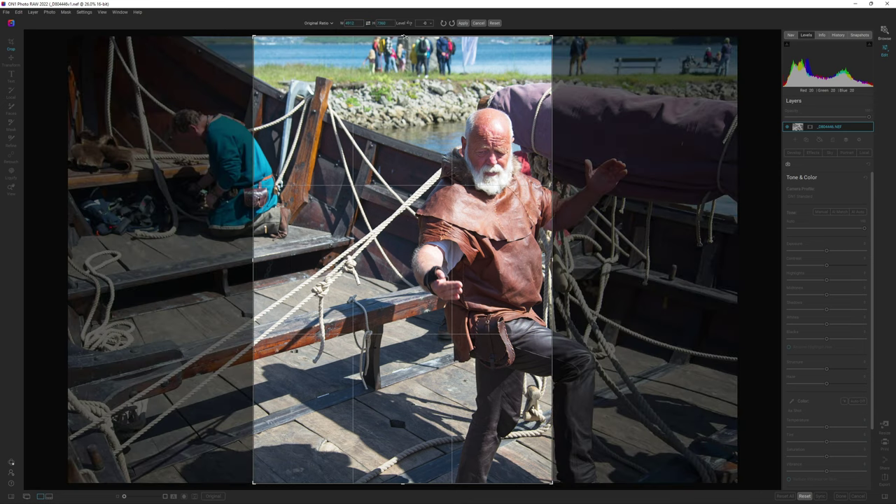
Shrink the portrait crop to exclude the people on the shore, center it on the bearded man and apply it.
drag(402, 35, 411, 57)
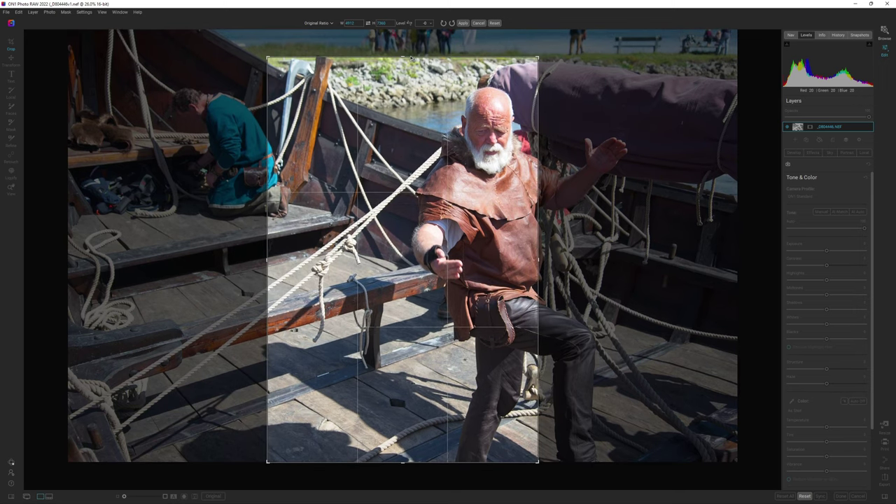
drag(388, 160, 299, 155)
drag(294, 112, 285, 112)
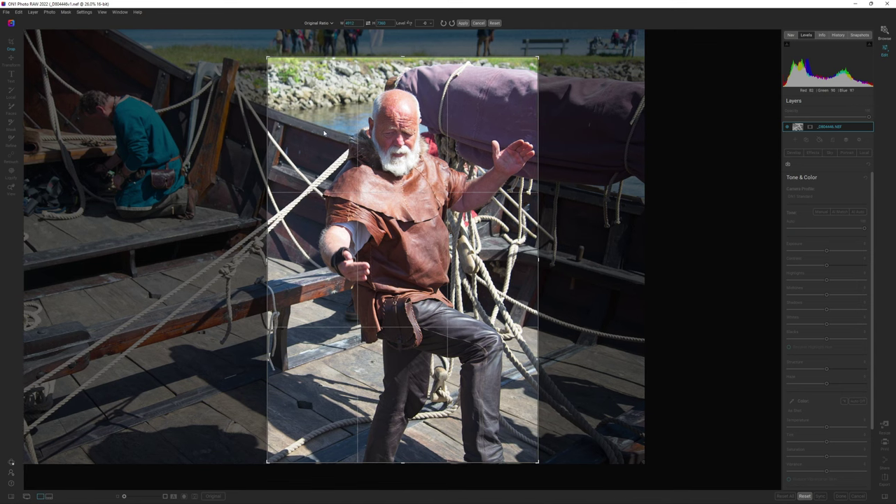
click(463, 23)
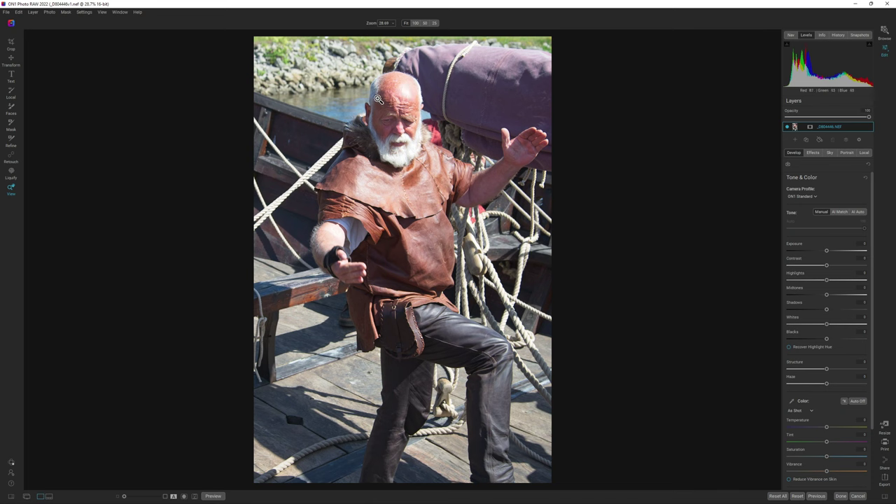
Reopen the boat photo's crop, shift the photo slightly left within the portrait frame to give the raised hand more room, and apply it.
click(403, 118)
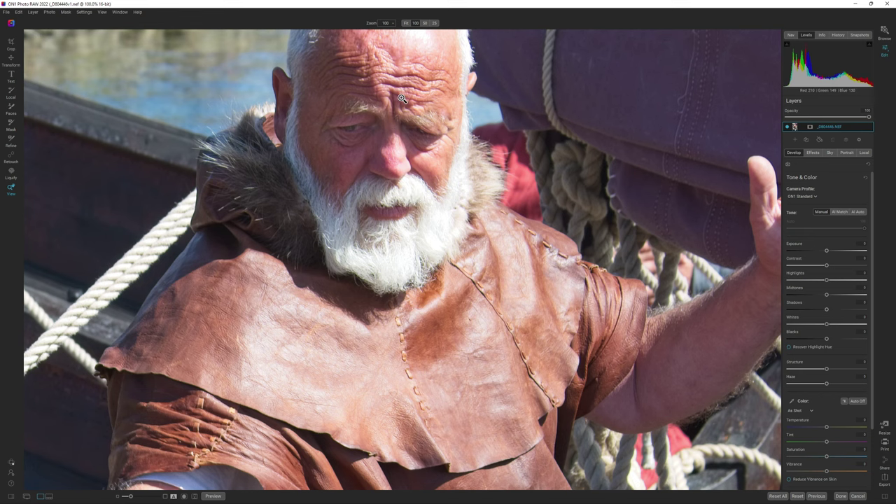
key(ctrl+0)
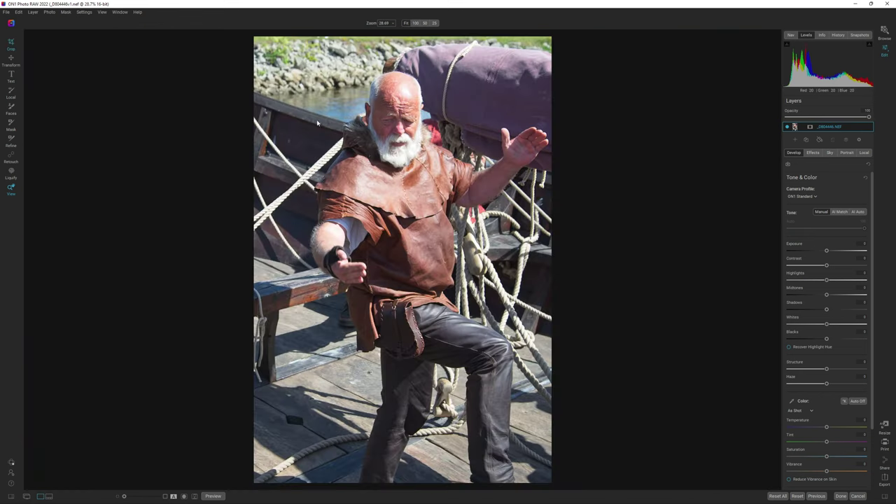
key(c)
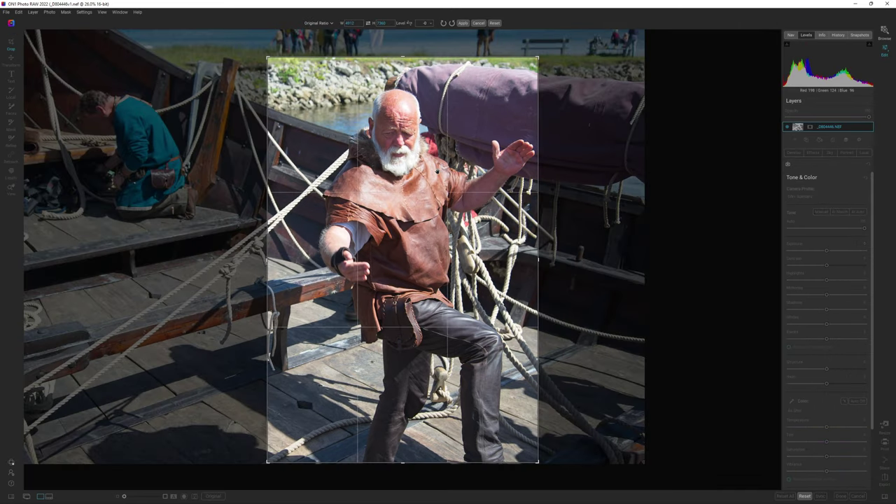
drag(439, 173, 420, 170)
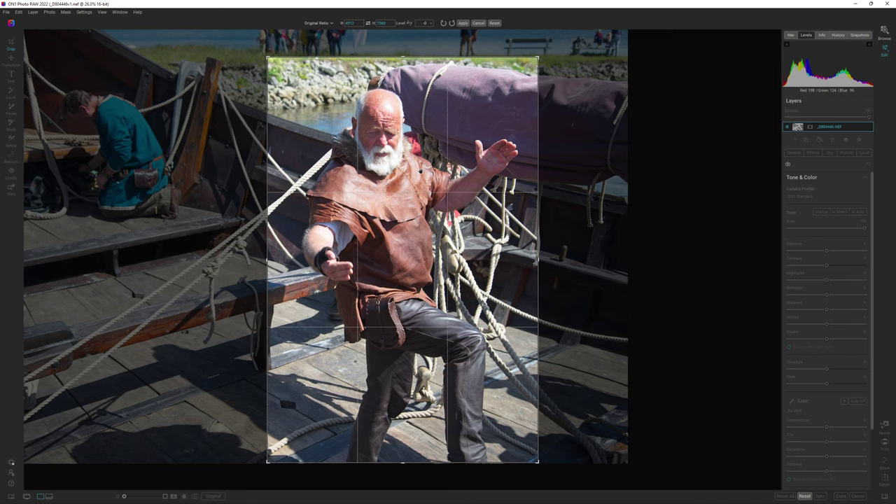
click(463, 23)
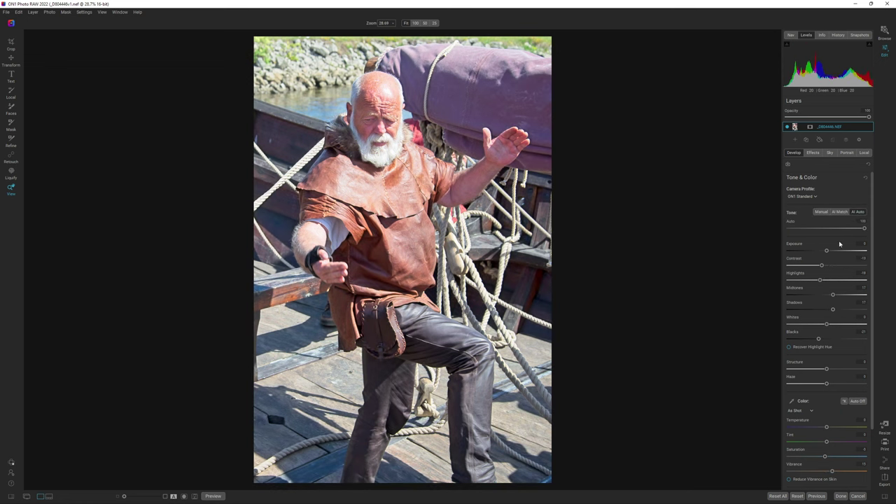
Reset the AI Auto tone adjustments and manually set Highlights to about -53, Midtones to 16, Shadows to 8 and Blacks to -17.
click(866, 179)
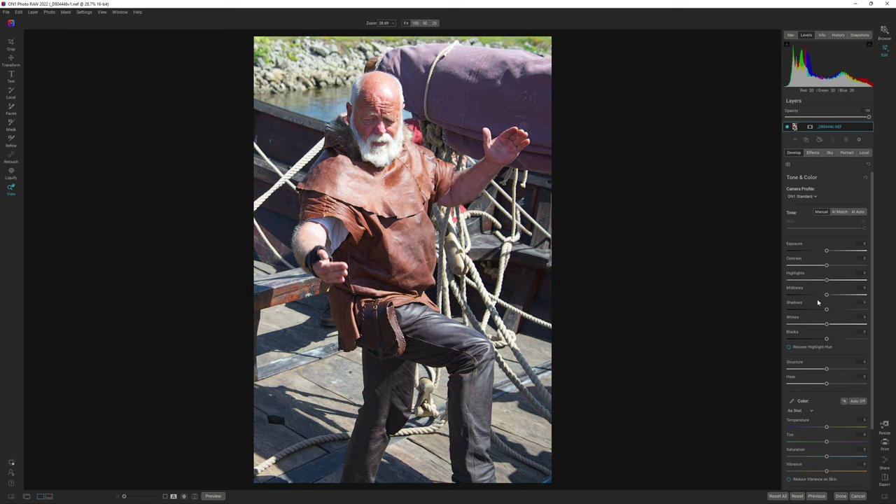
drag(827, 280, 805, 281)
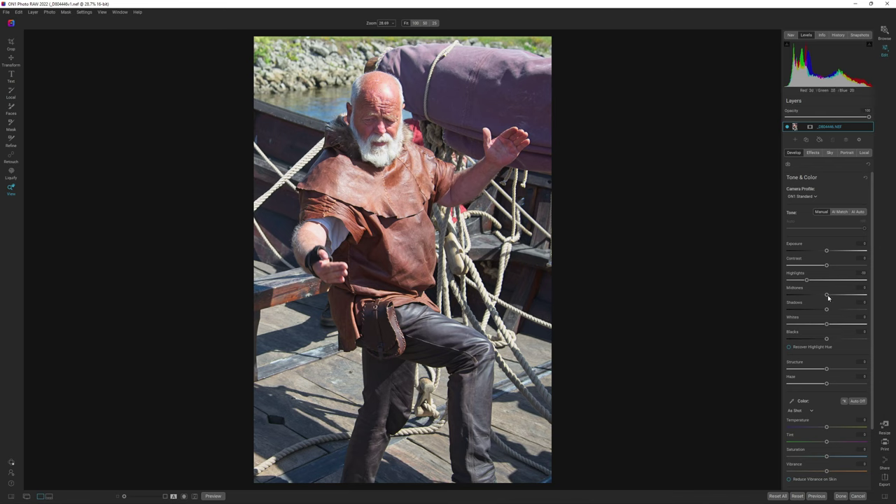
drag(828, 297, 820, 341)
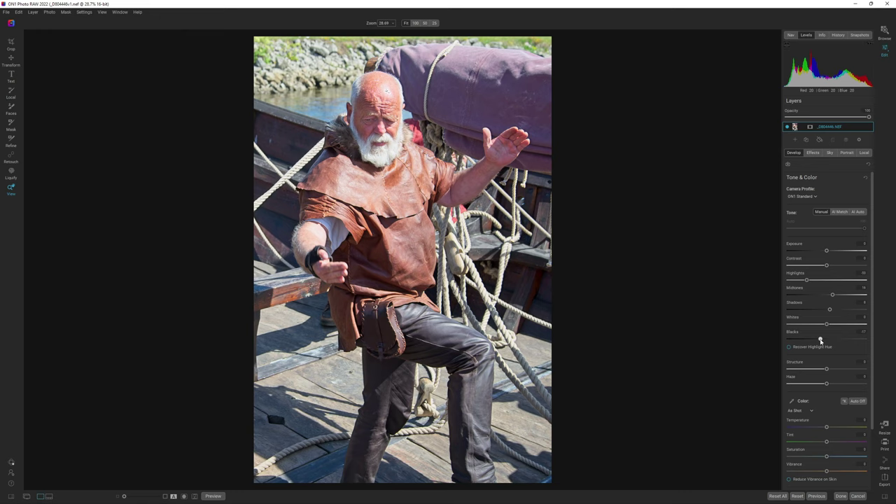
Refine the tones by lowering Highlights to about -81 and Blacks to -23, setting Whites to 1 and raising Contrast to about 23.
drag(820, 340, 818, 340)
drag(804, 280, 801, 280)
drag(827, 324, 828, 325)
drag(800, 283, 797, 282)
drag(826, 266, 836, 267)
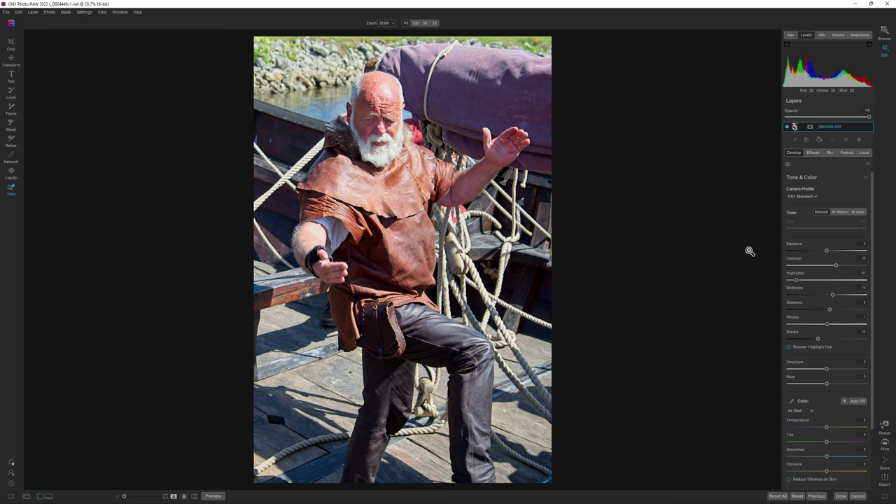
click(859, 402)
Add a Sharpening filter to the photo and reduce its opacity to 81.
click(811, 152)
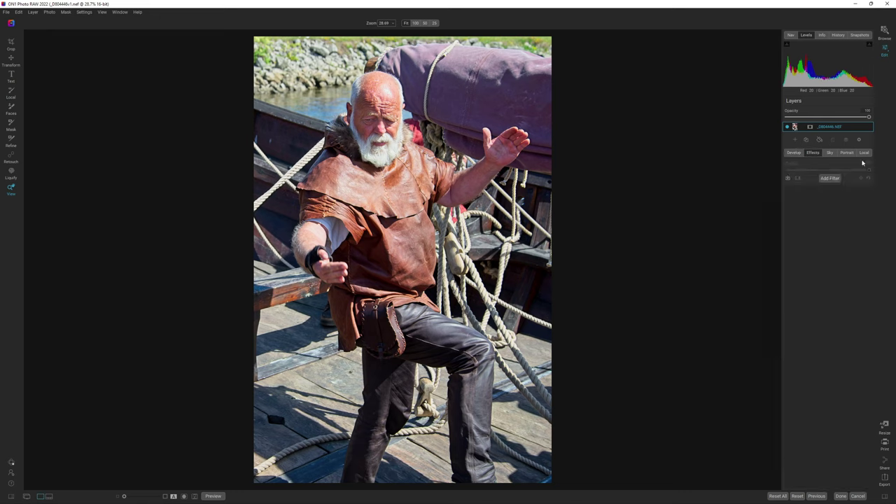
click(829, 178)
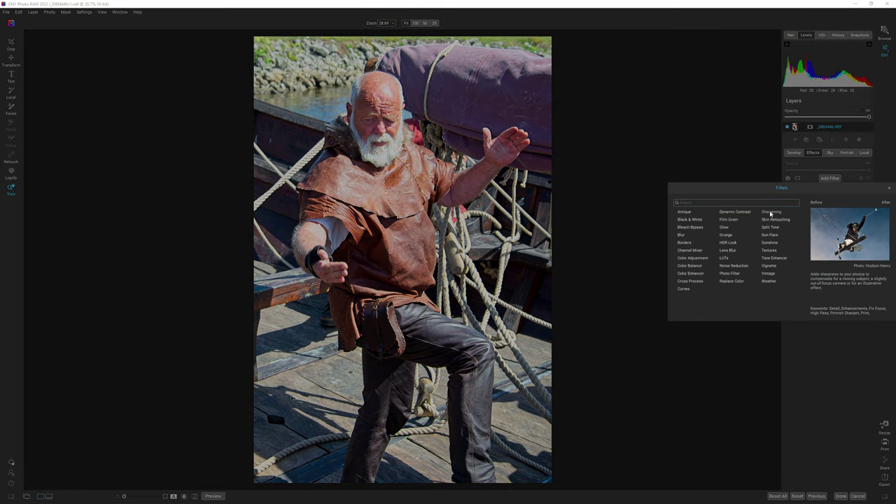
click(770, 214)
click(374, 90)
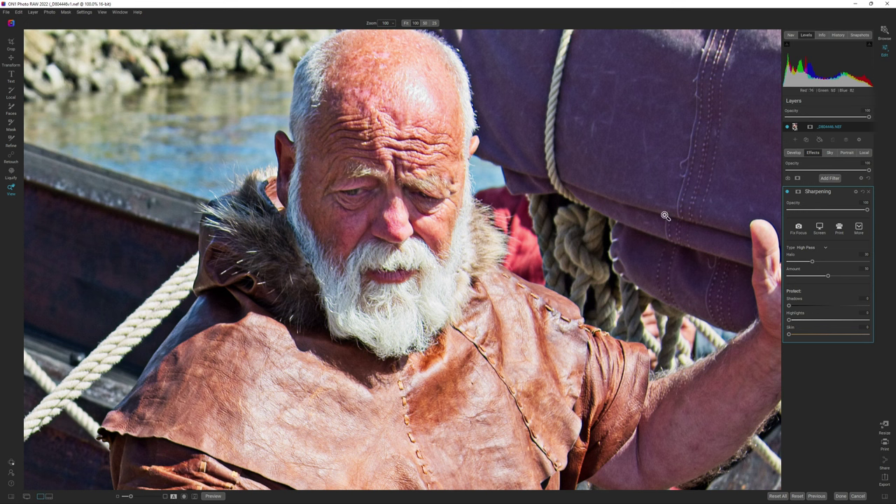
click(853, 211)
Invert the Sharpening filter's mask to black, enlarge the masking brush to size 500 and show the red mask overlay.
click(798, 192)
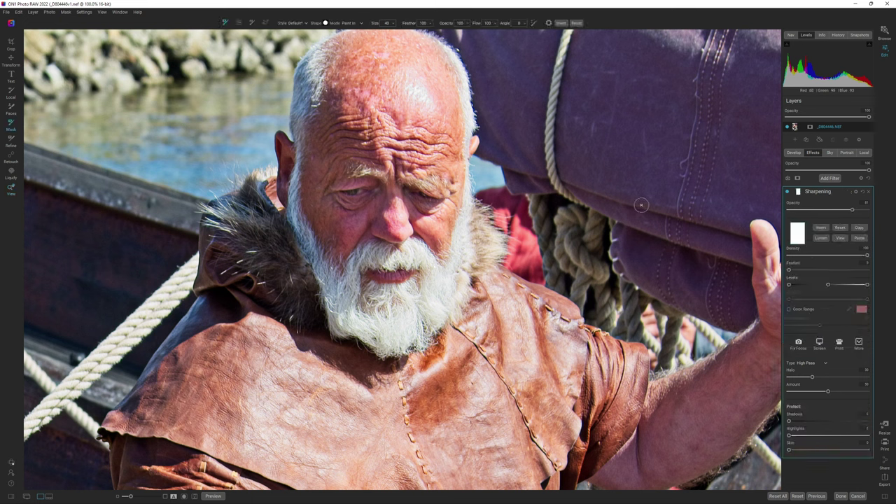
click(821, 228)
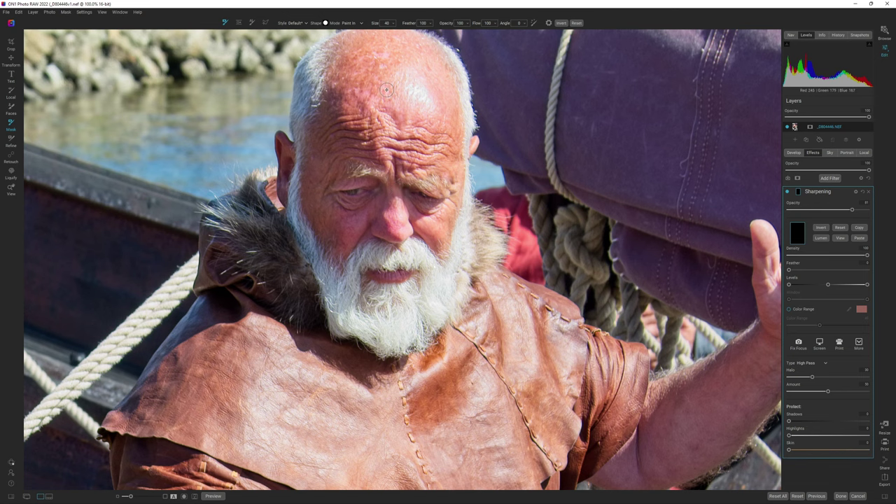
key(ctrl+minus)
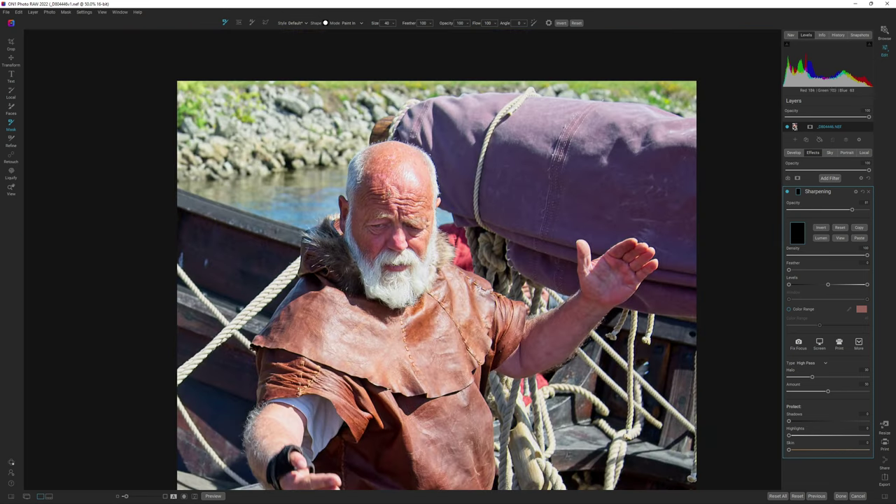
scroll(406, 224, down, 2)
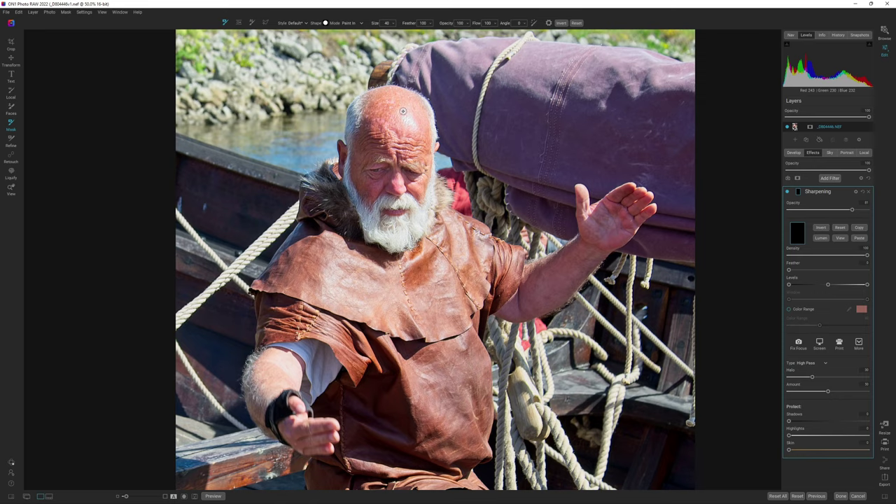
key(ctrl+0)
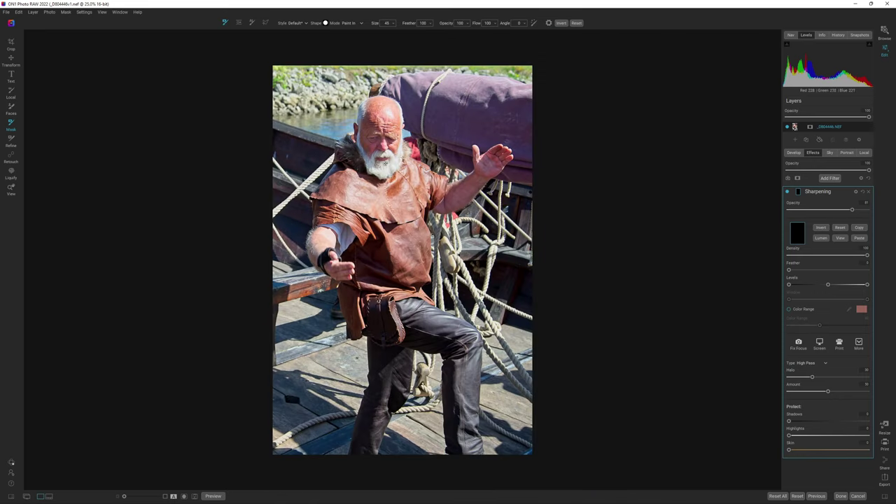
scroll(384, 163, up, 10)
key(ctrl+m)
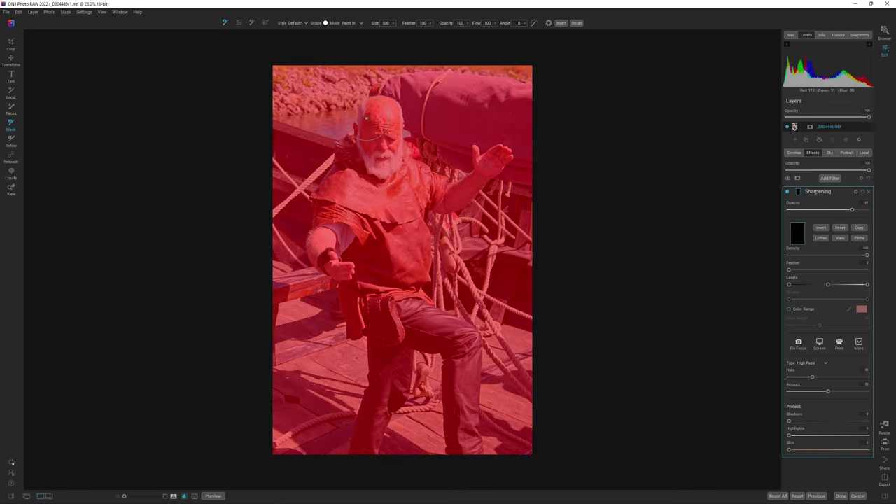
Paint the sharpening in over the whole man and remove spill beside his head with a size 200 Paint Out brush.
mouse_move(369, 137)
mouse_down()
mouse_move(396, 108)
mouse_move(383, 121)
mouse_move(384, 161)
mouse_move(359, 151)
mouse_move(332, 155)
mouse_move(347, 182)
mouse_move(322, 207)
mouse_move(350, 226)
mouse_up()
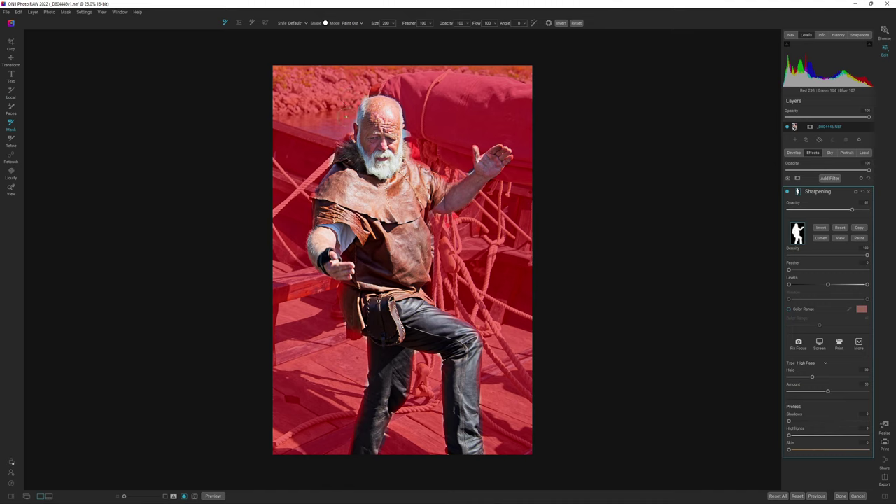
drag(415, 128, 411, 136)
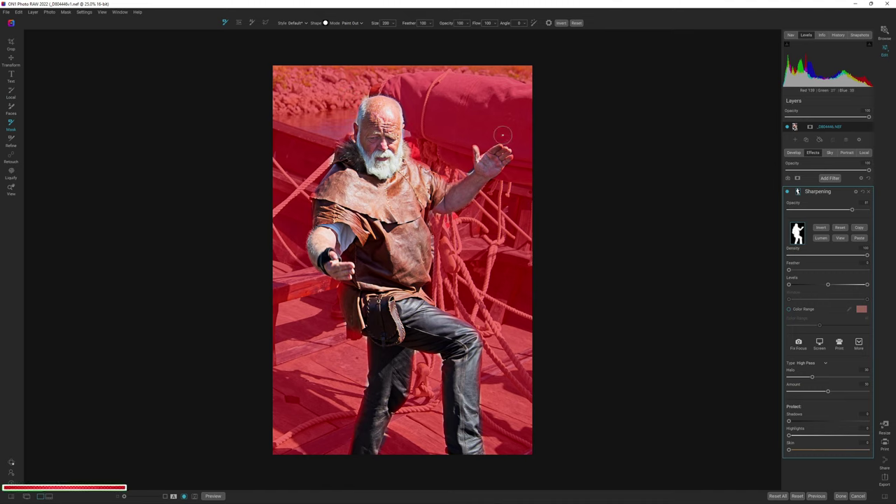
key(x)
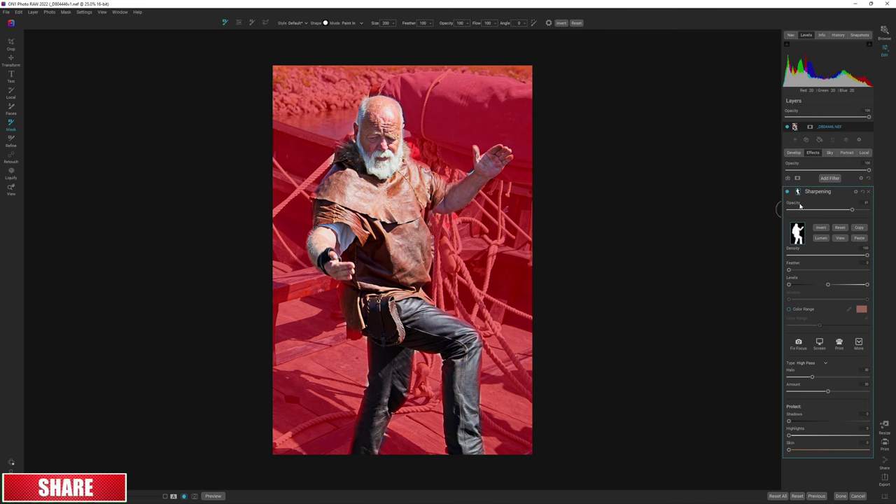
key(o)
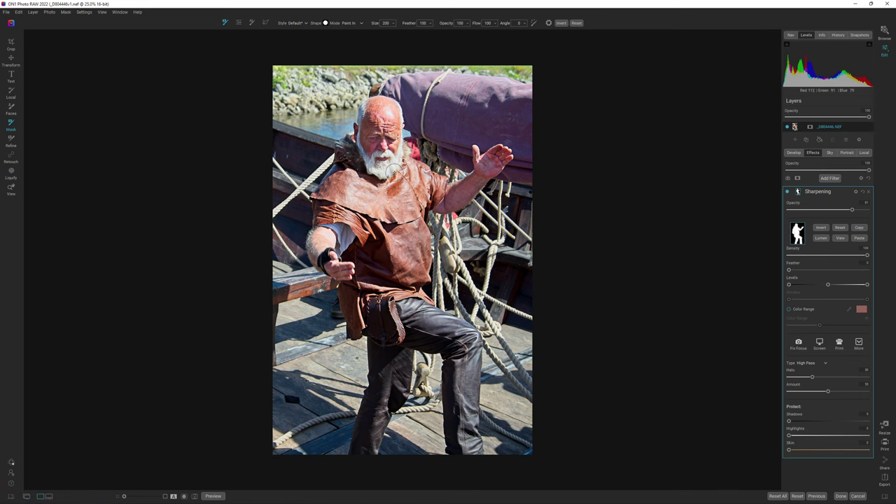
key(z)
click(381, 138)
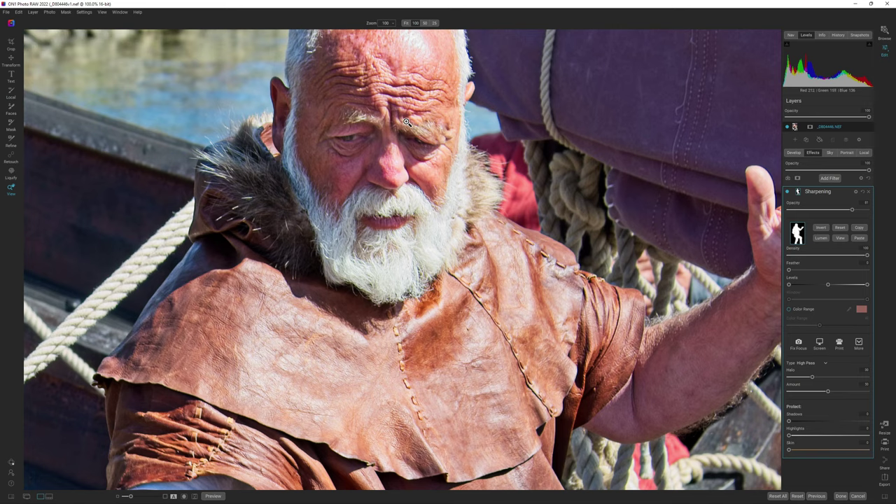
key(ctrl+0)
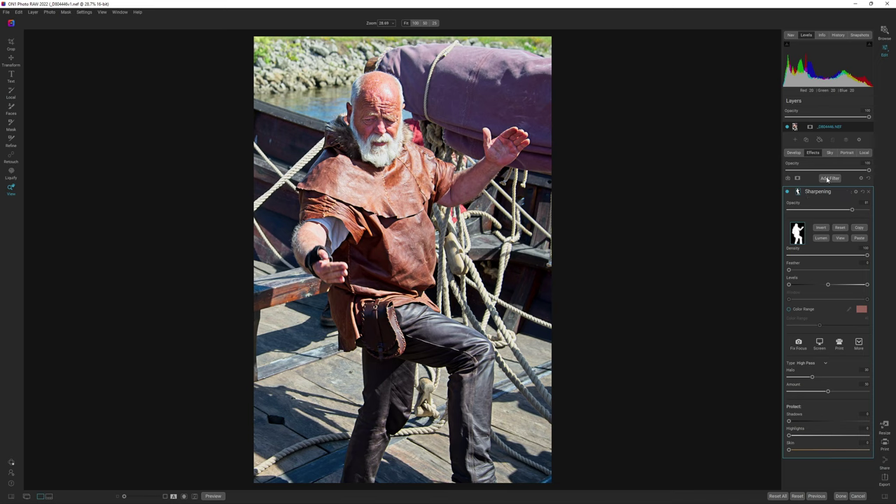
Add a Dynamic Contrast filter above Sharpening, keeping its default settings, and inspect the man's face at 100%.
click(828, 179)
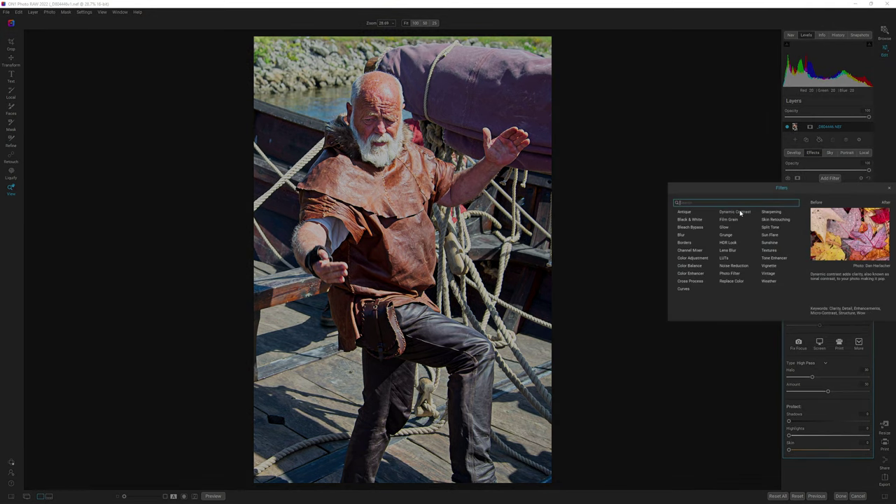
click(740, 212)
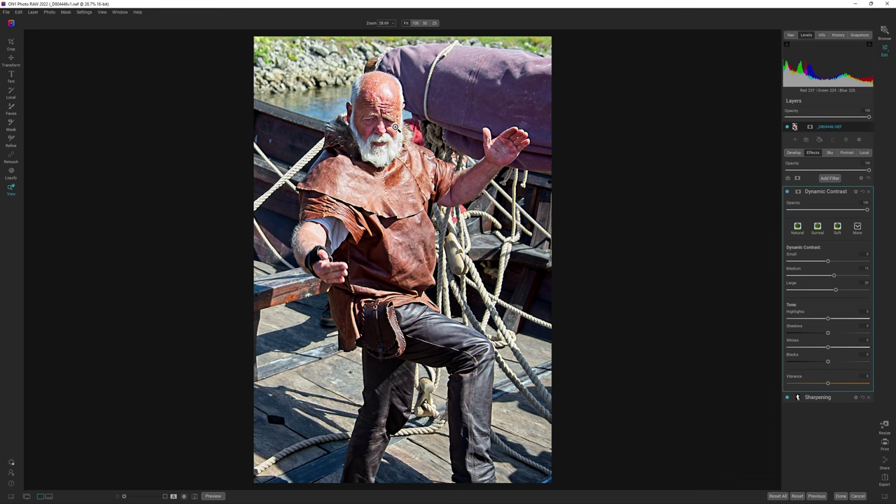
click(376, 118)
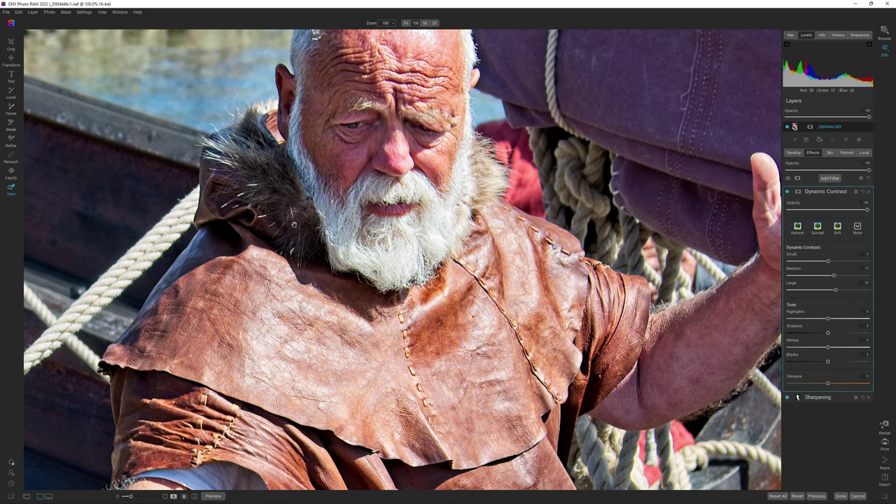
Copy the Sharpening filter's mask of the man onto the Dynamic Contrast filter and collapse the filter's settings.
click(817, 398)
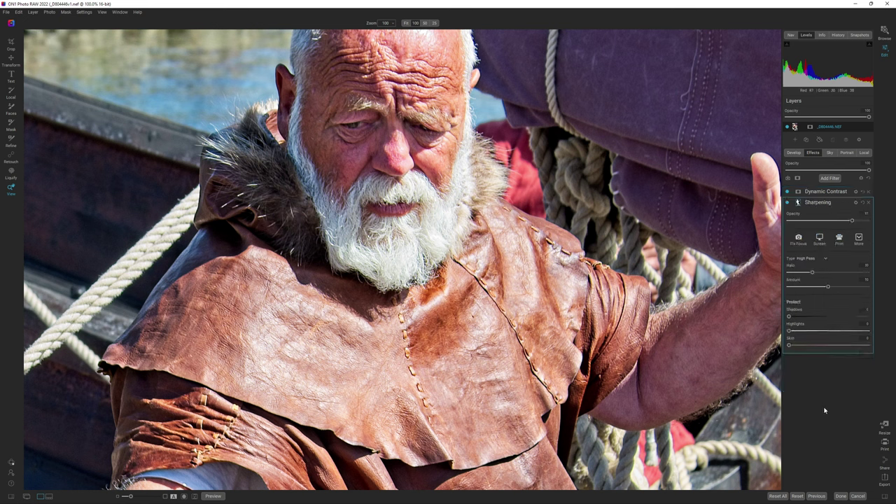
click(797, 203)
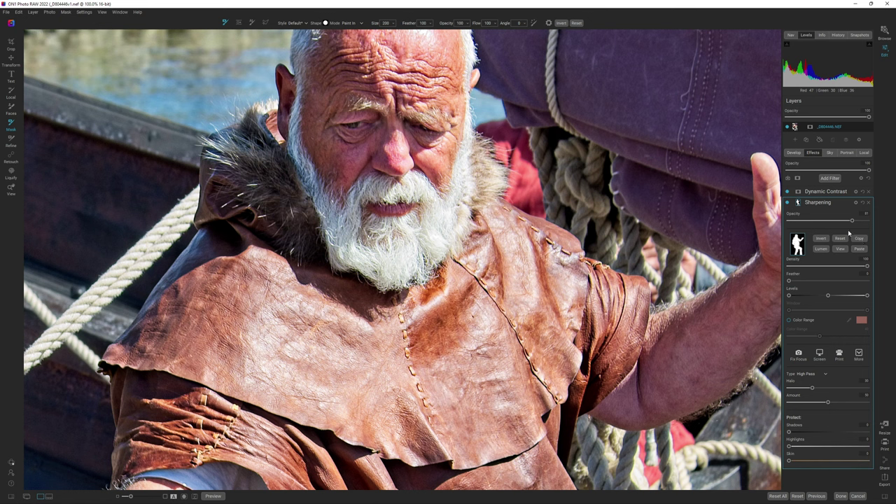
click(798, 192)
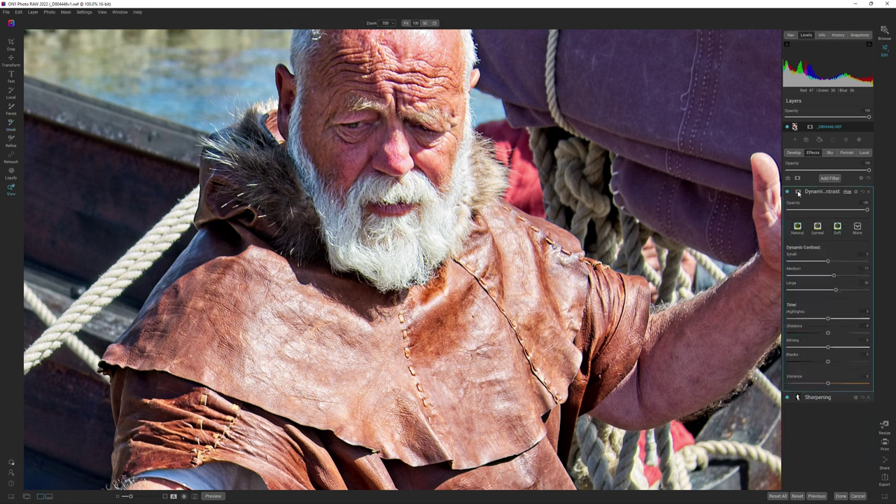
key(b)
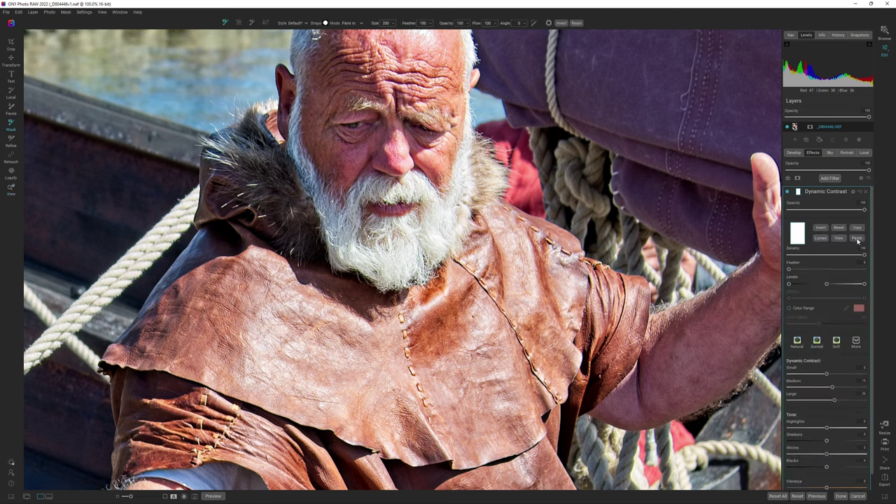
click(856, 238)
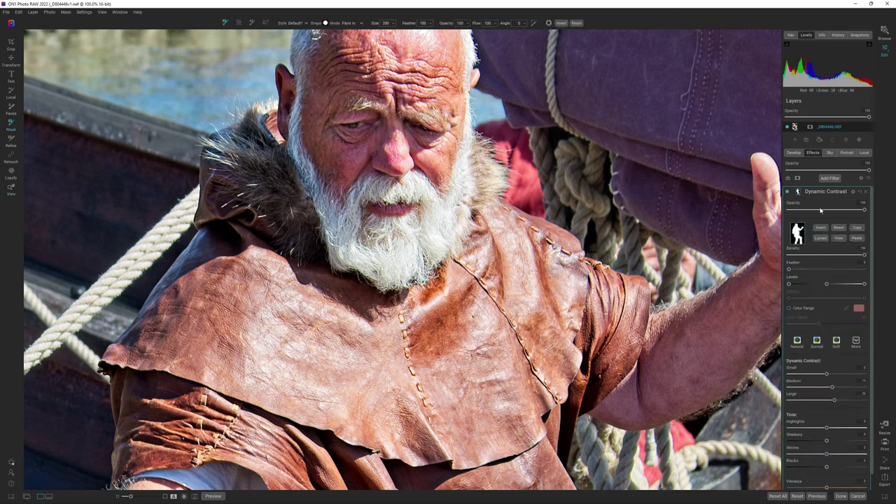
key(z)
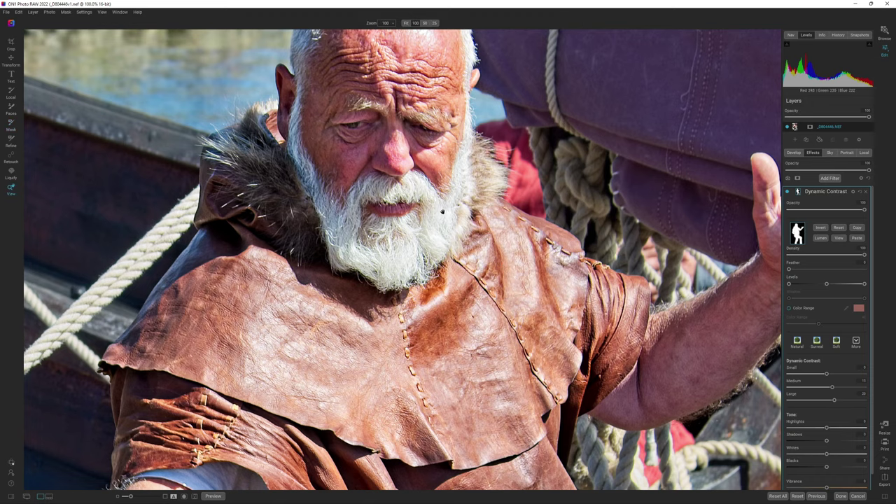
key(ctrl+0)
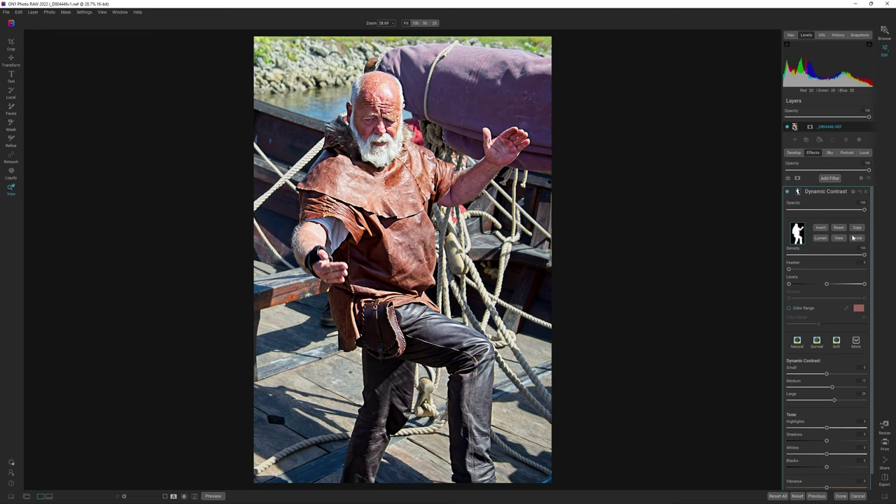
click(823, 192)
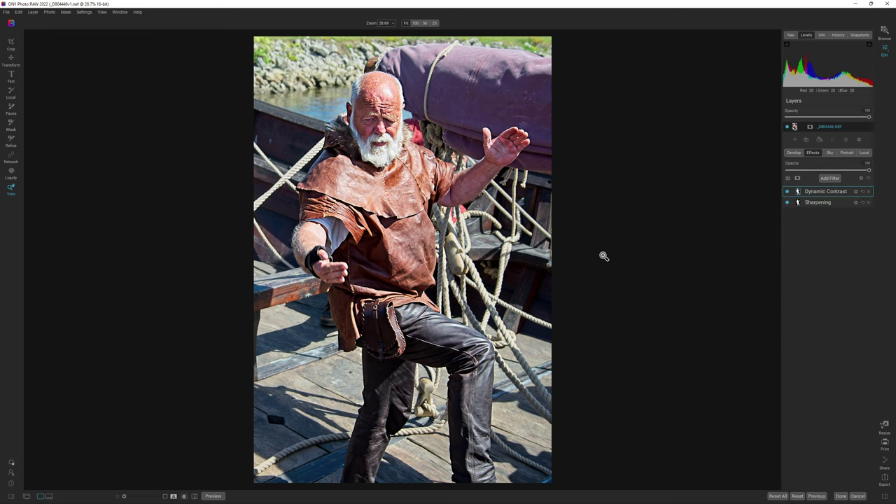
Add a Vignette filter above Dynamic Contrast and apply its Strong preset.
click(830, 179)
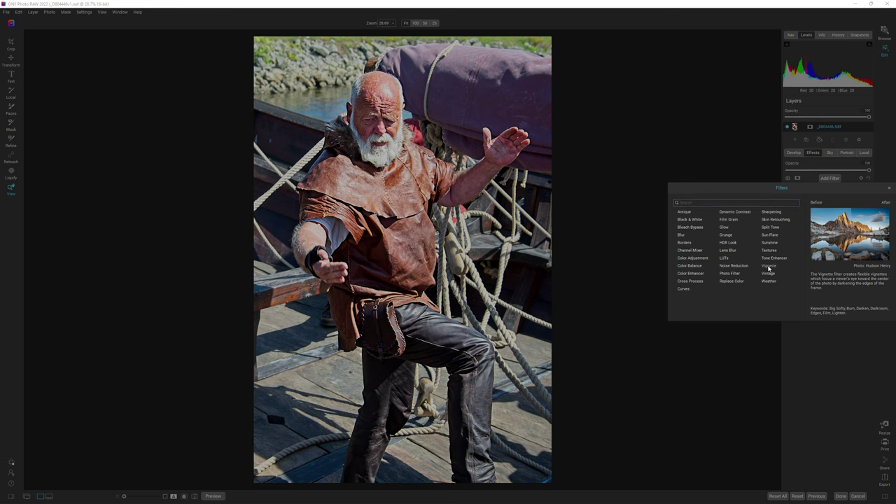
click(850, 289)
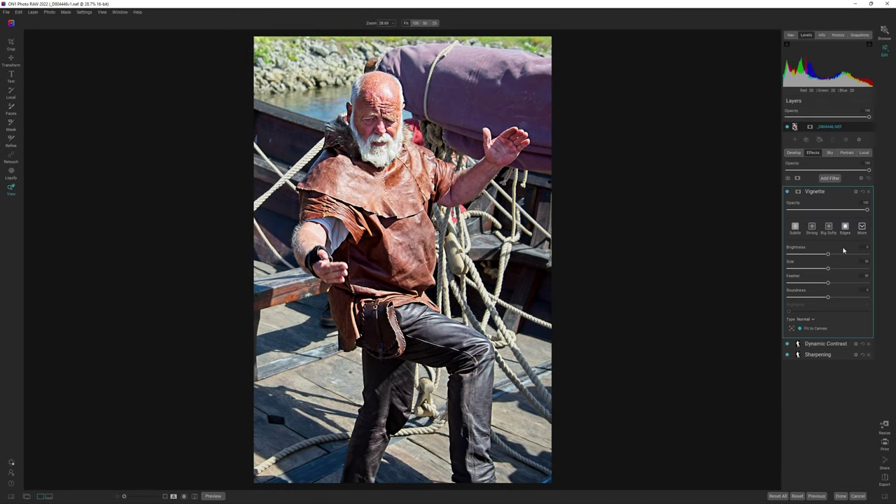
click(801, 228)
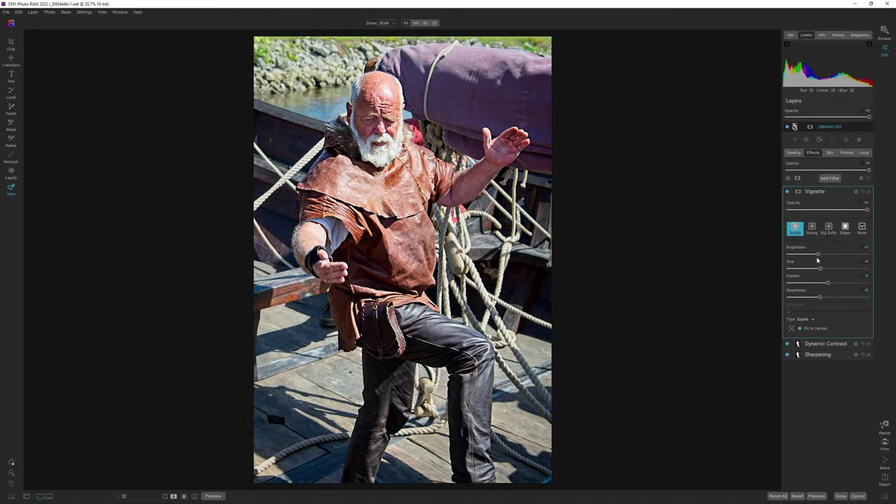
click(812, 229)
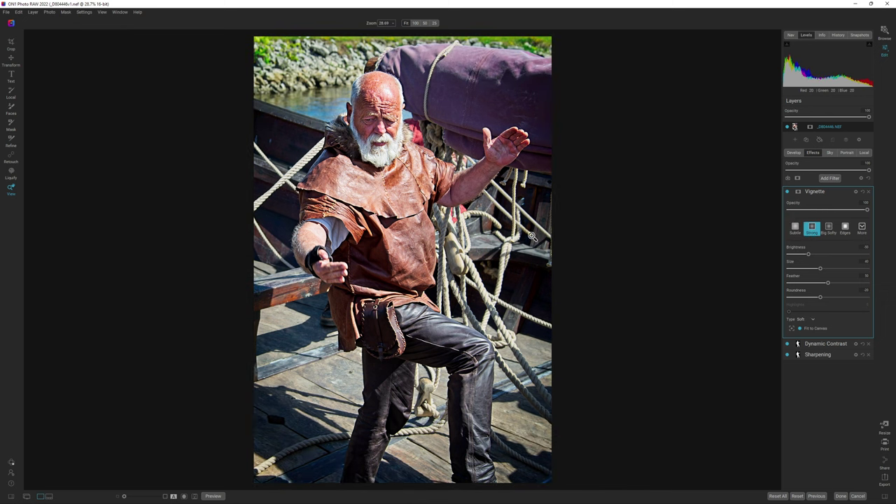
Remove the vignette's feather to see its edge, move its centre down on the man's torso, and set Feather to about 53.
click(788, 283)
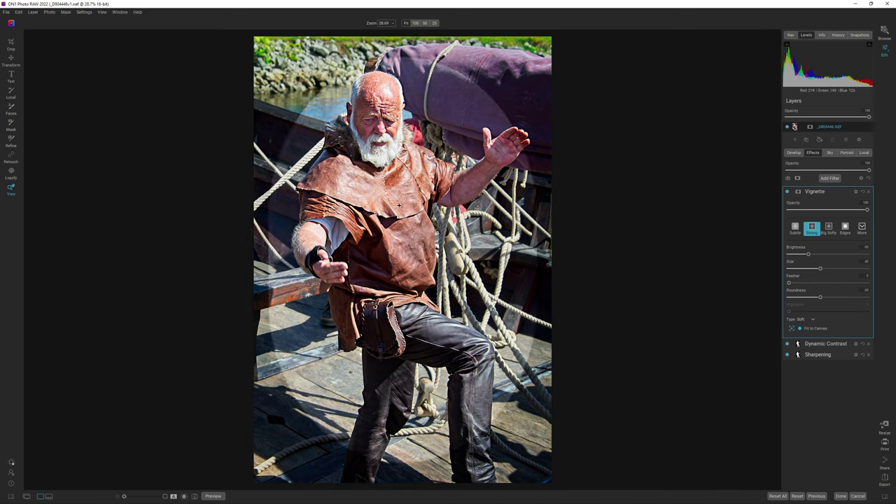
drag(399, 204, 402, 227)
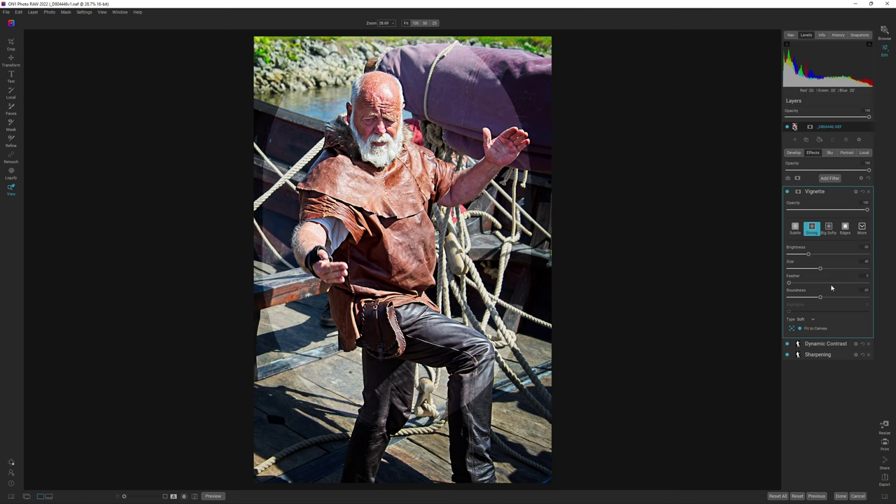
click(830, 283)
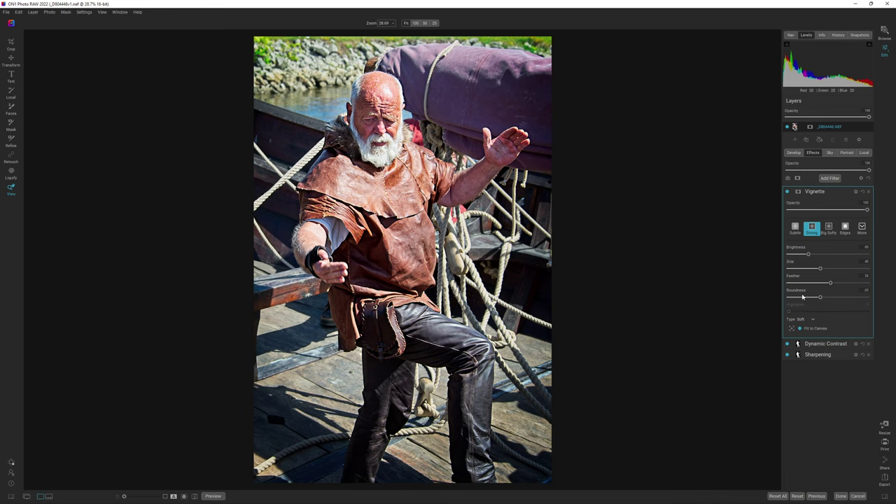
Add a Black & White filter between the Vignette and Dynamic Contrast filters.
click(827, 344)
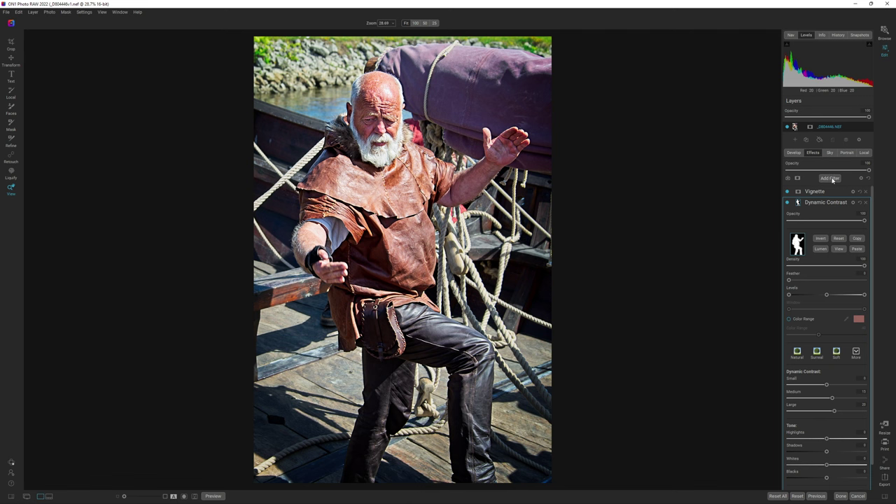
click(830, 178)
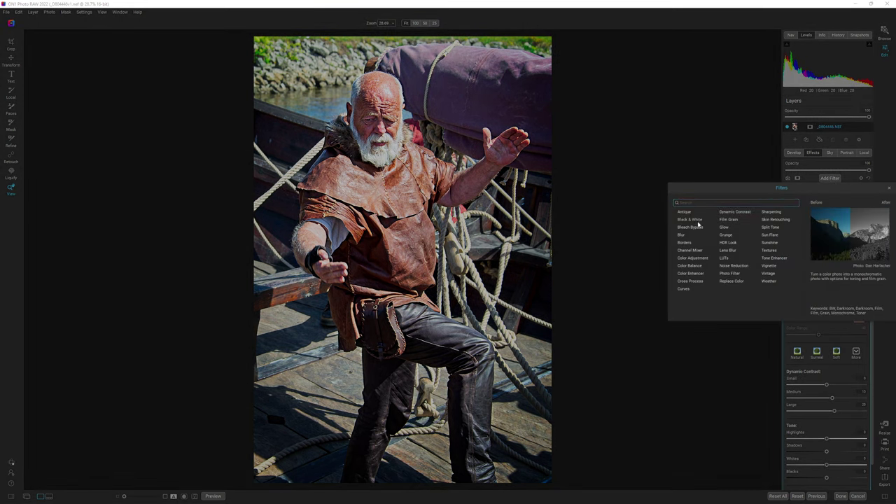
click(885, 302)
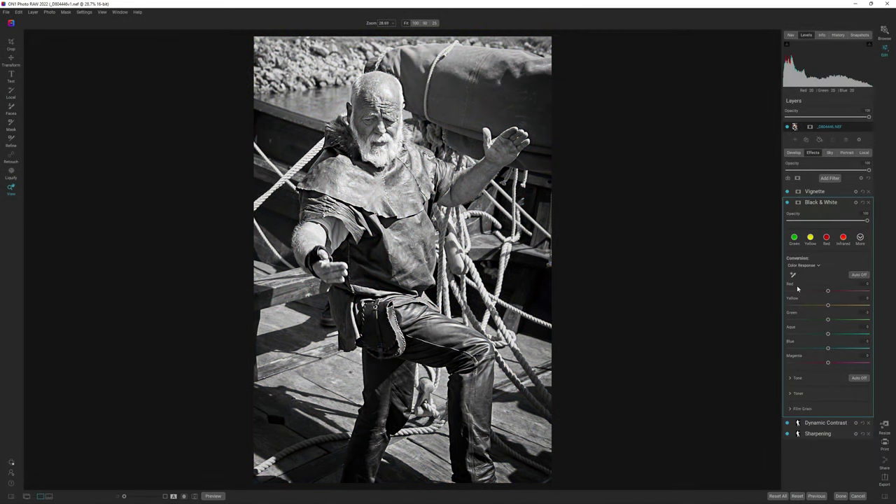
Set the Black & White filter's Contrast to 17, Shadows to 19, Blacks to -14 and Highlights near the minimum, checking clipping with the overlay.
click(791, 380)
scroll(838, 372, down, 2)
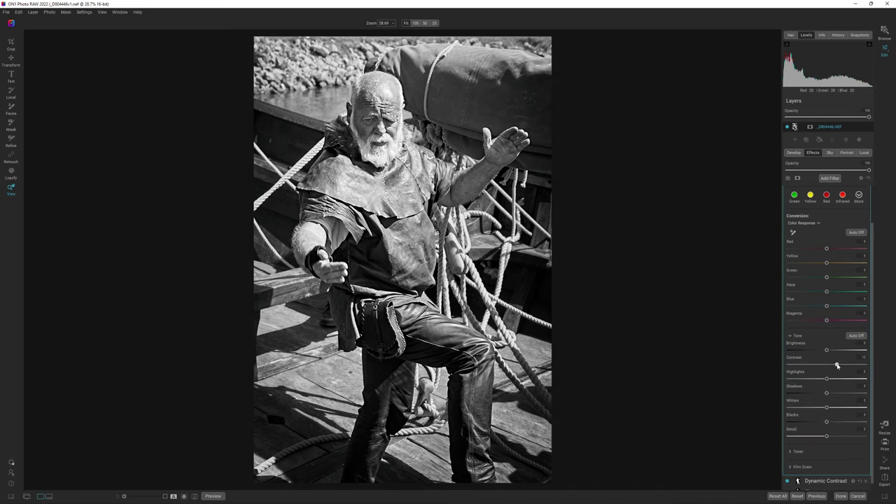
drag(836, 365, 843, 394)
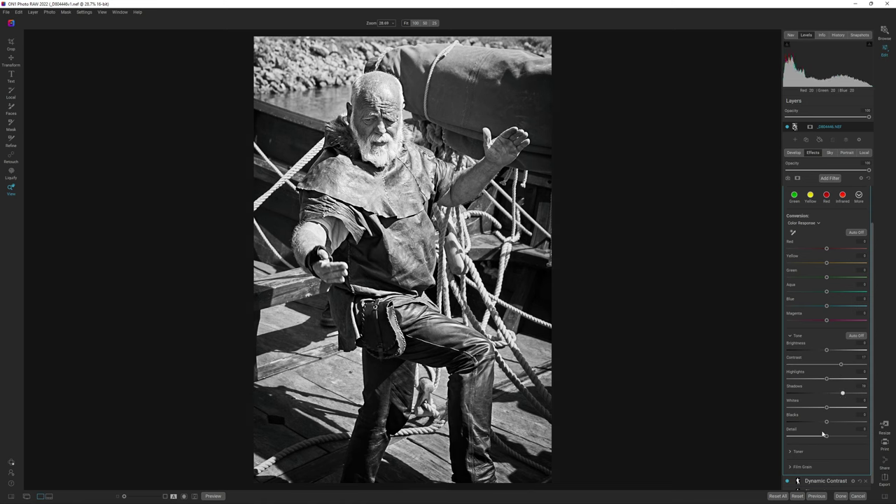
drag(827, 423, 816, 426)
key(j)
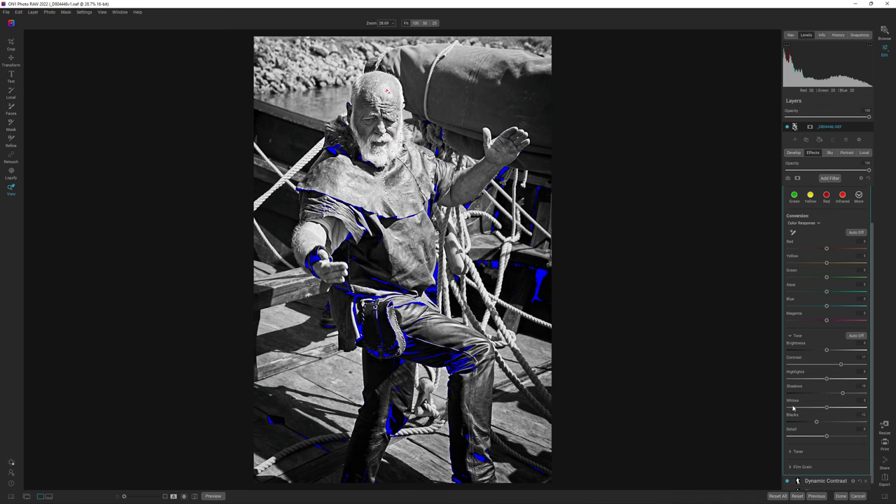
drag(815, 424, 815, 425)
drag(826, 381, 791, 381)
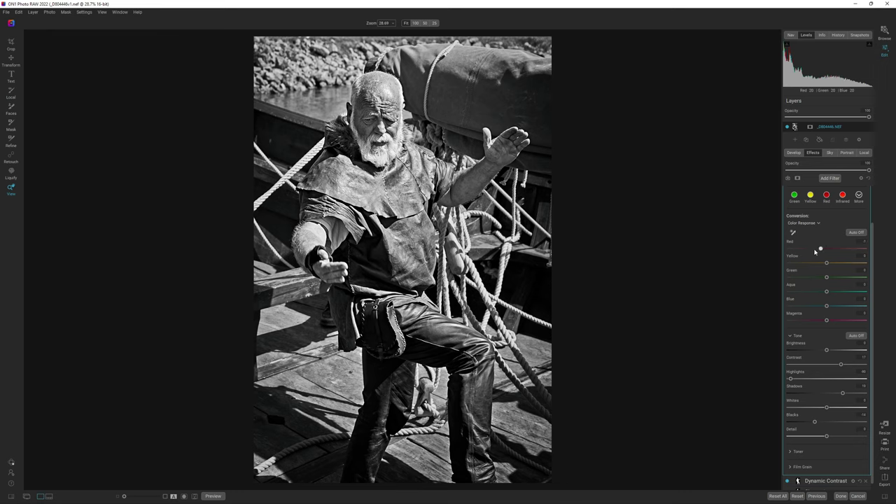
Raise Red, Yellow, Aqua and Blue and lower Green and Magenta in the black-and-white colour response, and set the filter's Blacks to -17.
drag(814, 251, 838, 256)
mouse_move(827, 264)
mouse_down()
mouse_move(851, 262)
mouse_move(809, 264)
mouse_move(850, 266)
mouse_move(836, 278)
mouse_up()
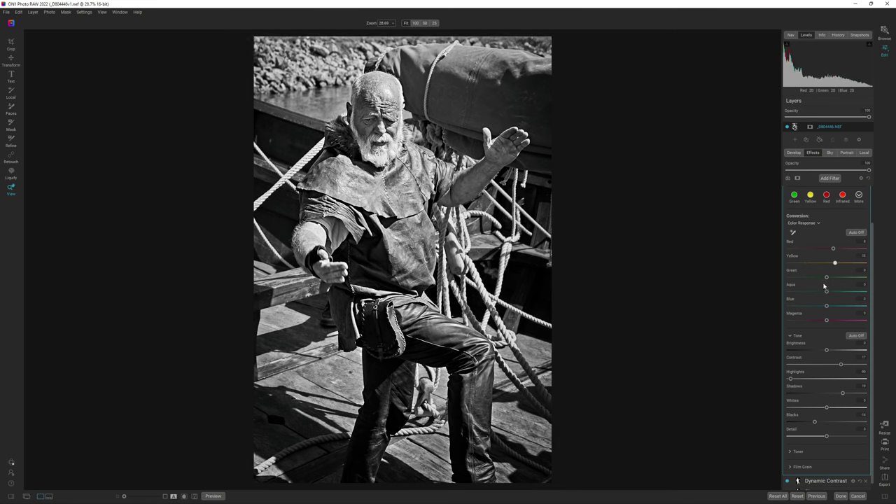
mouse_move(788, 282)
mouse_down()
mouse_move(824, 280)
mouse_move(799, 283)
mouse_up()
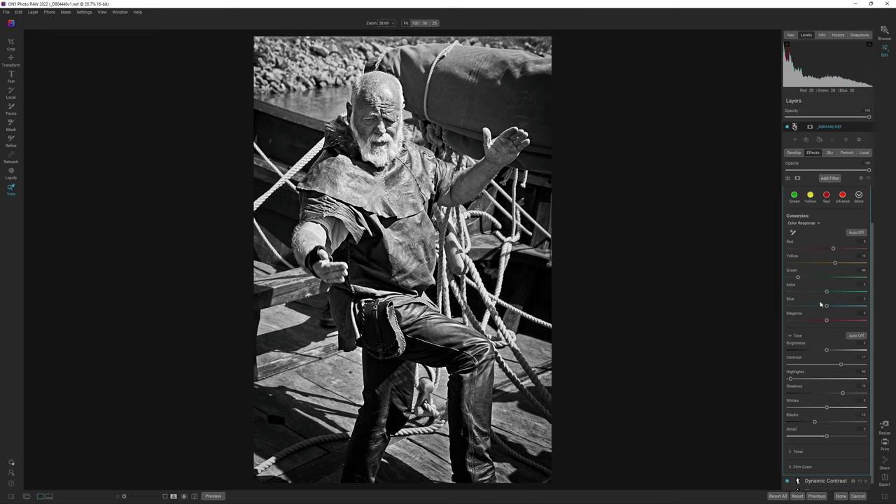
drag(825, 294, 799, 325)
scroll(874, 226, up, 2)
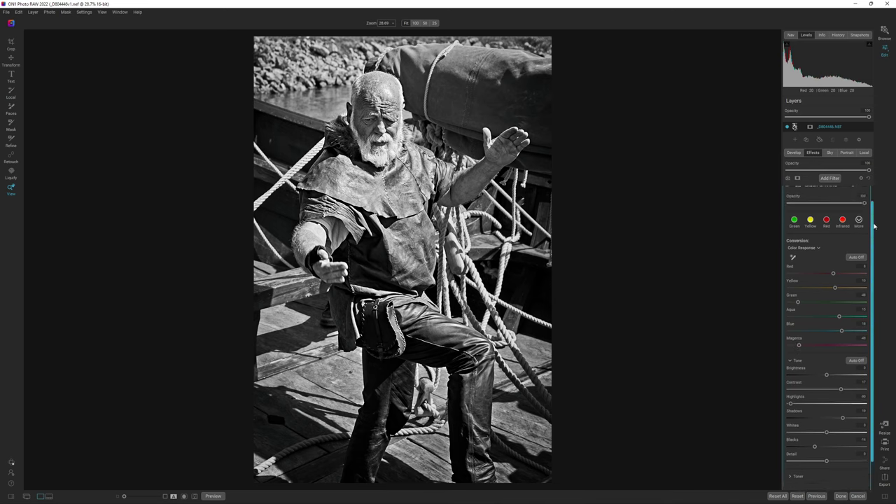
scroll(873, 231, down, 2)
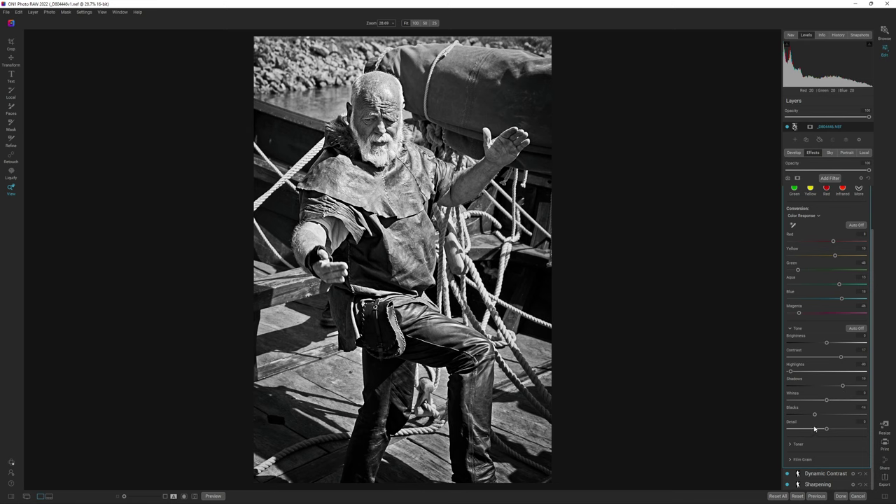
drag(814, 417, 812, 418)
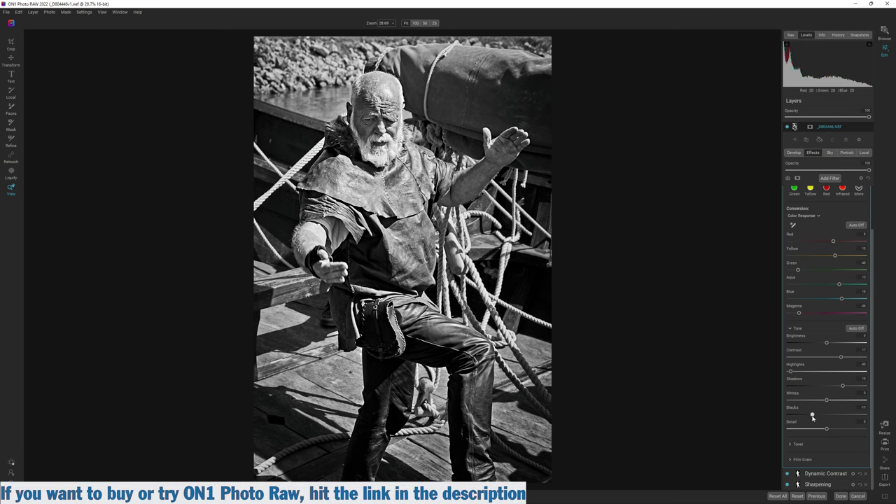
Adjust the Develop tones with Contrast 38, Midtones 25, raised Shadows, lower Highlights and slightly negative Haze, and compare the result with the original.
click(795, 153)
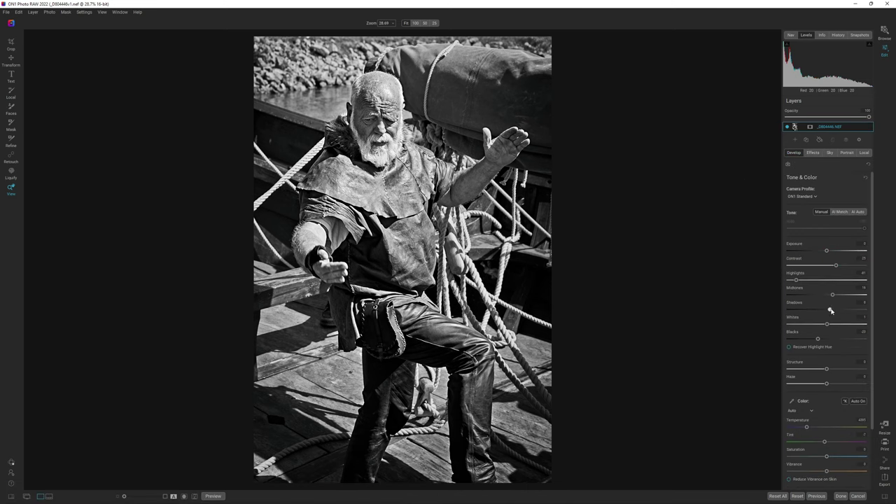
drag(830, 310, 792, 280)
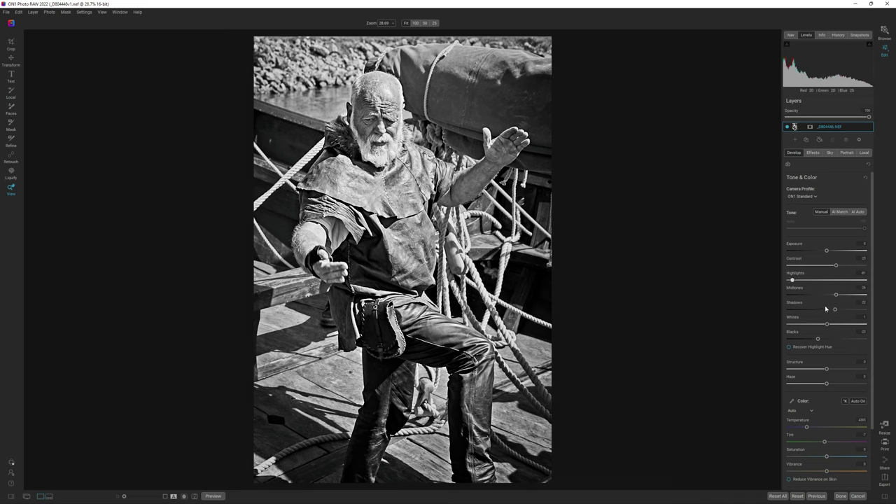
mouse_move(836, 310)
mouse_down()
mouse_move(846, 312)
mouse_move(836, 314)
mouse_up()
click(822, 384)
drag(822, 385, 824, 386)
drag(837, 267, 841, 270)
click(212, 496)
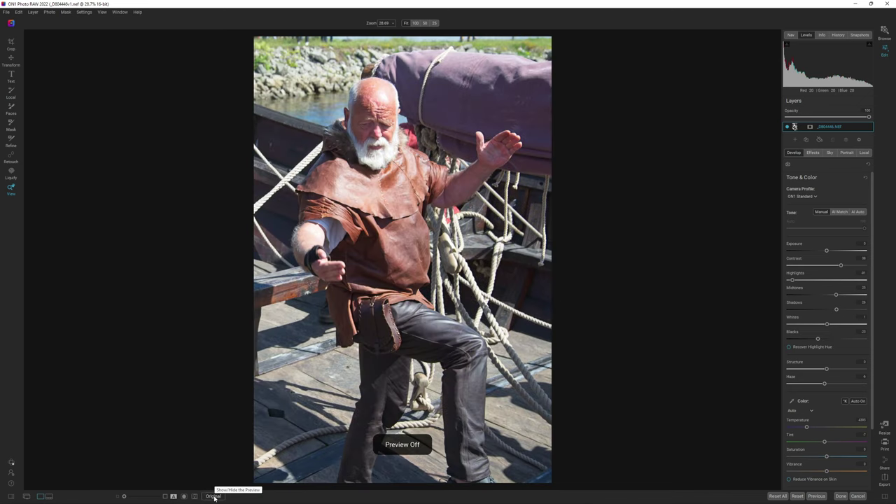
click(213, 496)
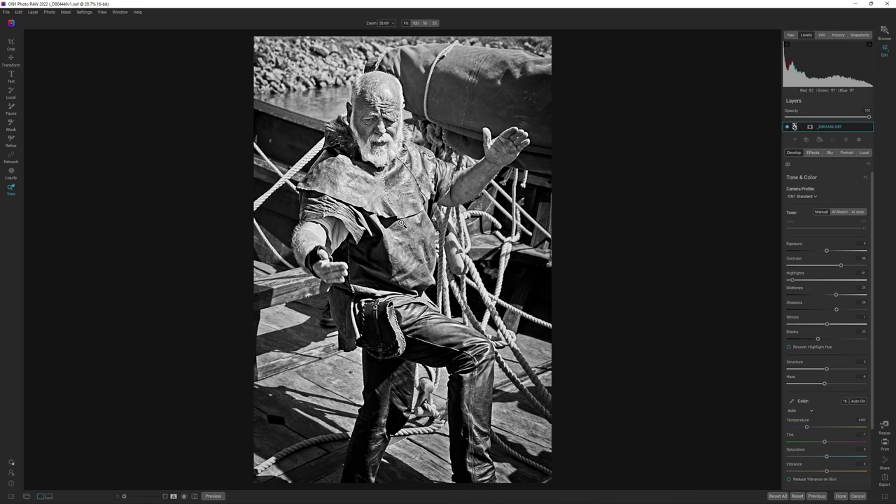
Return to the Demo album and open the helmet photo _D804628.NEF for editing.
key(g)
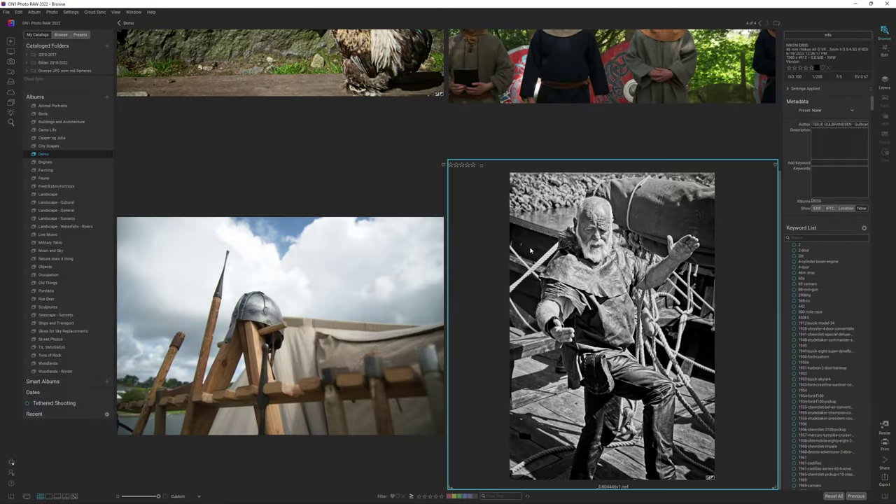
click(237, 322)
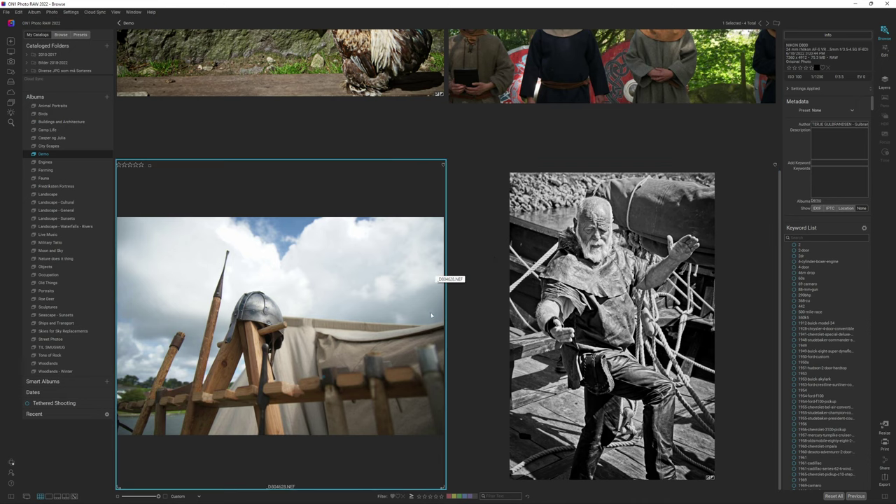
double_click(296, 312)
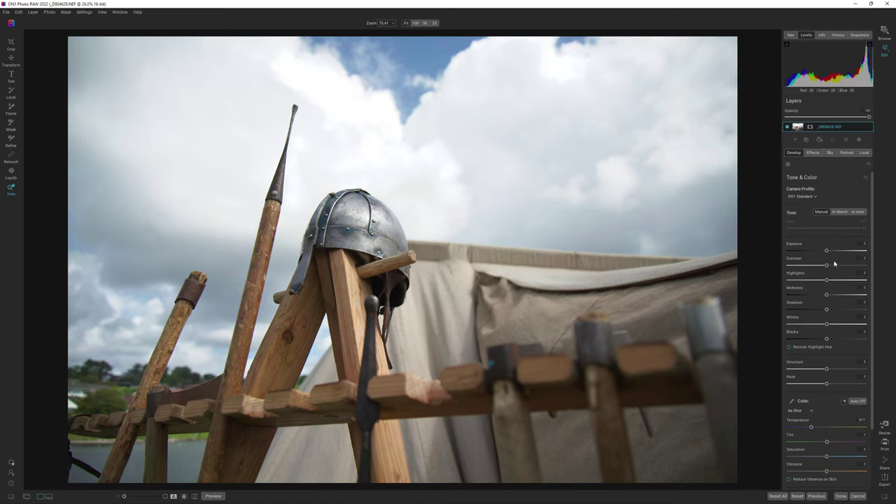
Set the helmet photo's Contrast to 27 and Blacks to -12, reduce Highlights strongly and raise Whites slightly.
drag(833, 267, 836, 266)
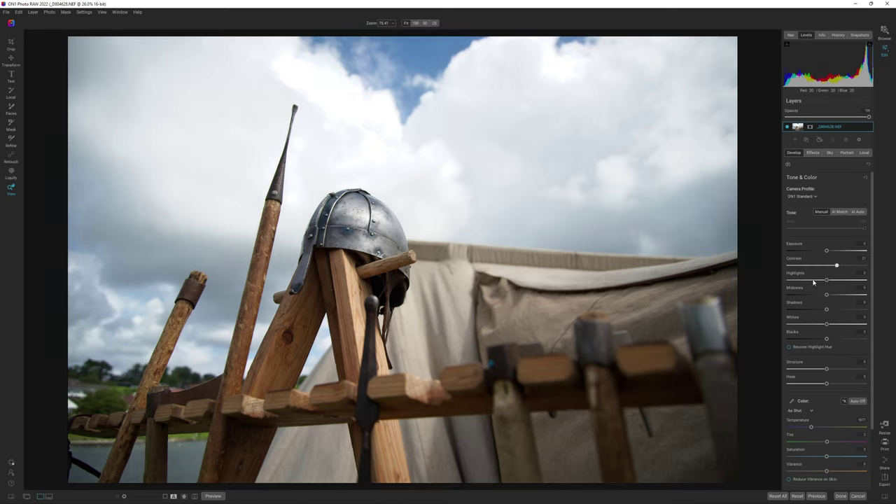
click(802, 281)
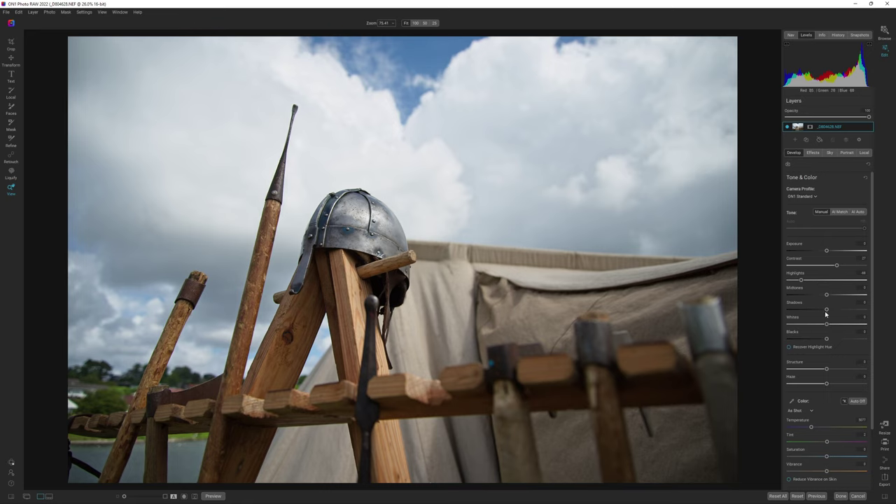
drag(826, 339, 821, 340)
drag(826, 324, 827, 324)
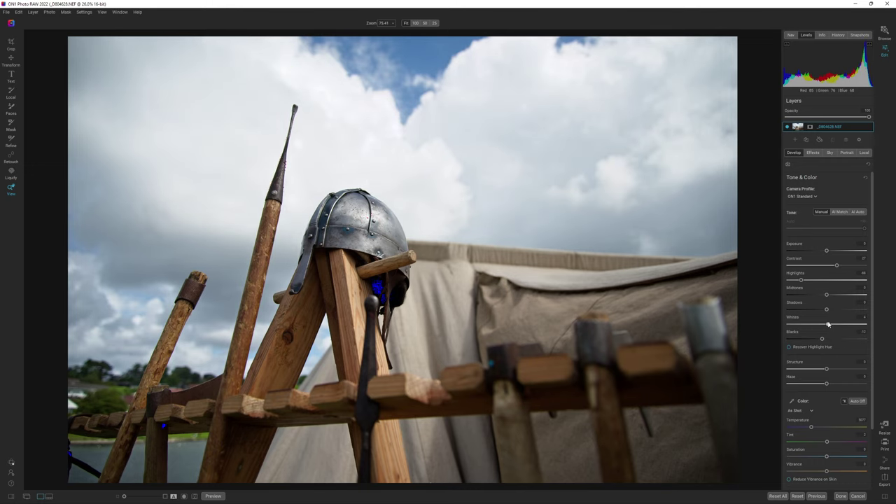